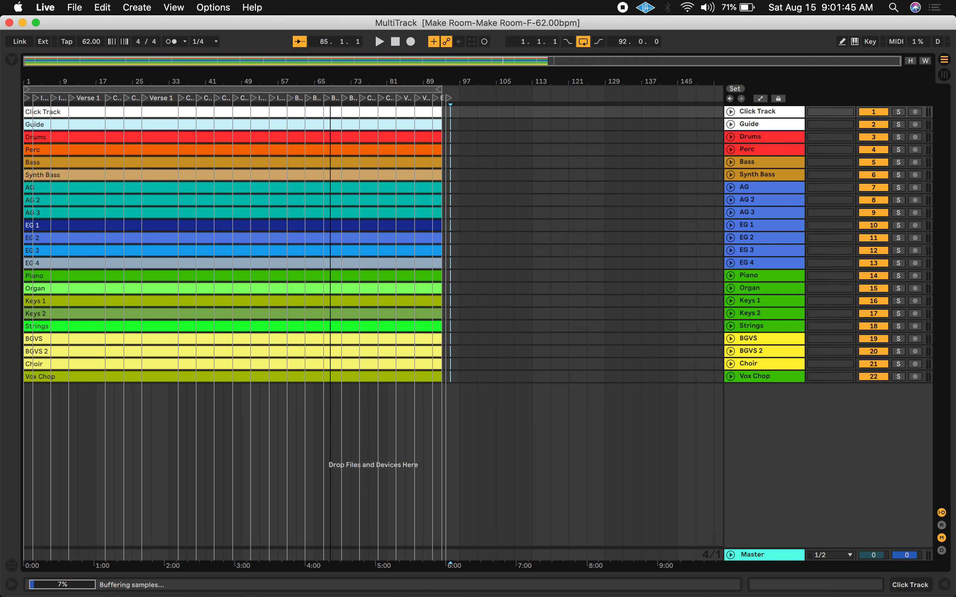
# Open the Click Track clip, turn on Warp, and set it as the warp Leader
pyautogui.moveTo(330, 79); pyautogui.dragTo(331, 81)
pyautogui.hscroll(-15, 304, 186)
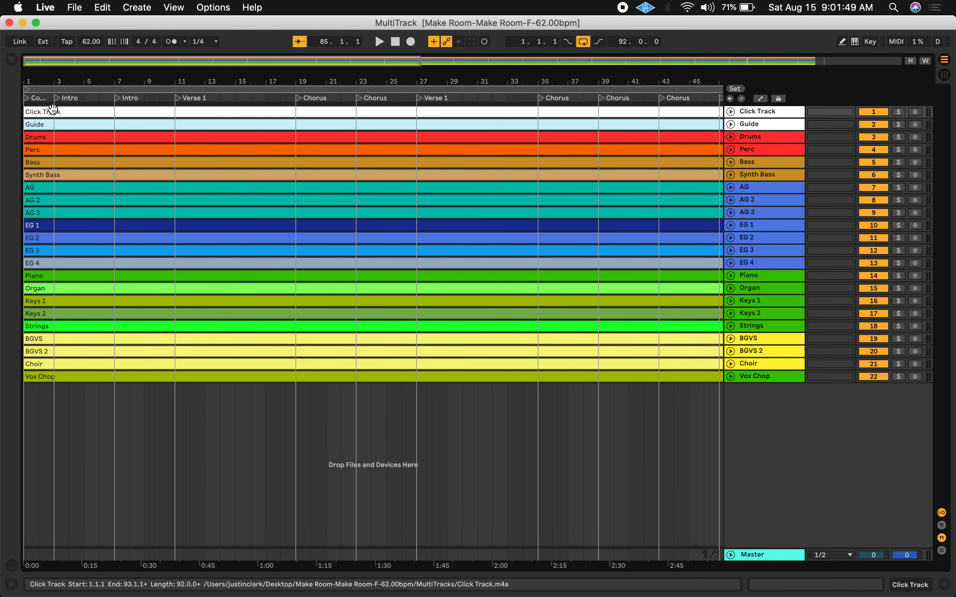
pyautogui.doubleClick(83, 111)
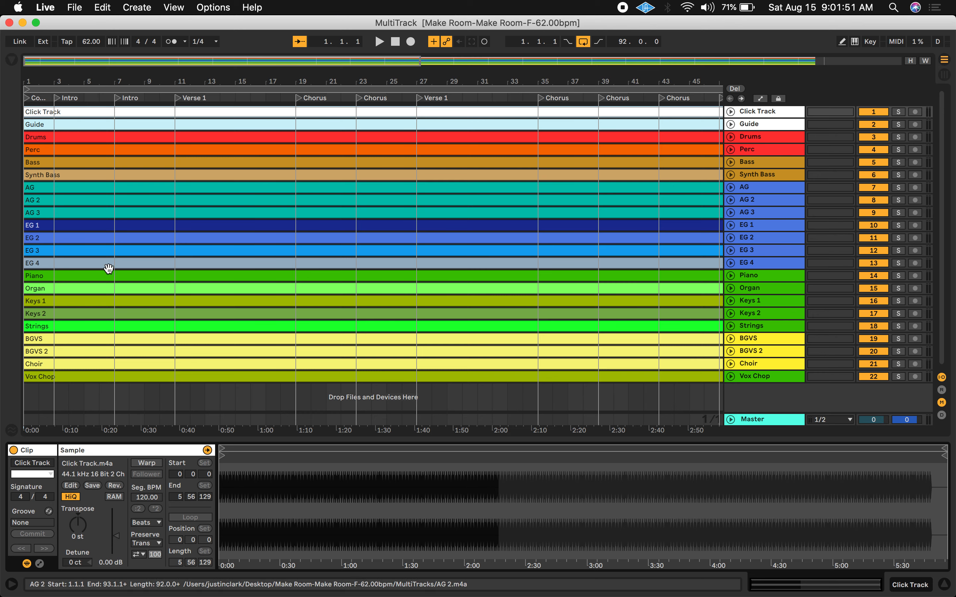
pyautogui.click(156, 464)
pyautogui.click(155, 475)
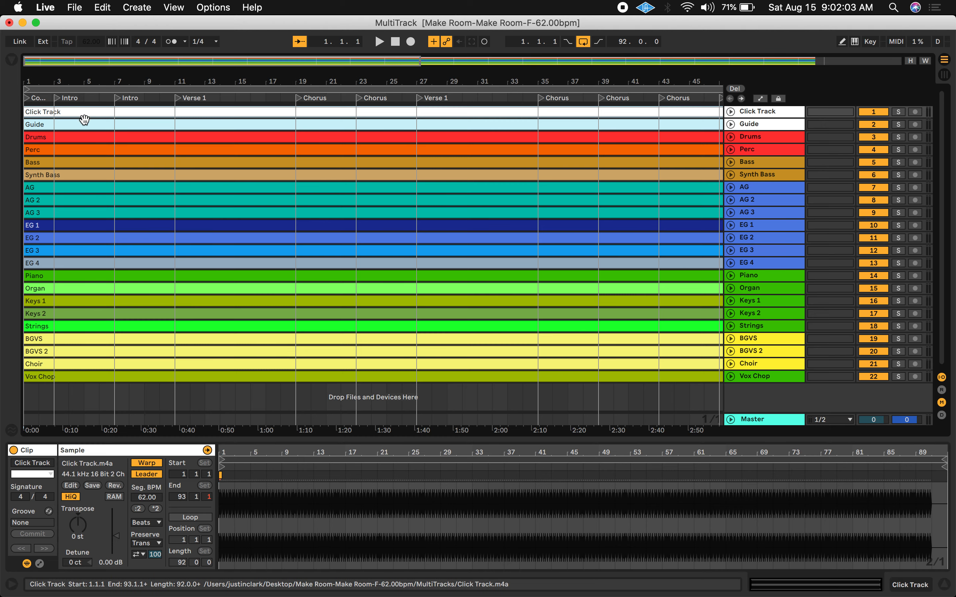
# Select all the clips from Guide through Vox Chop and turn on Warp for them
pyautogui.click(84, 126)
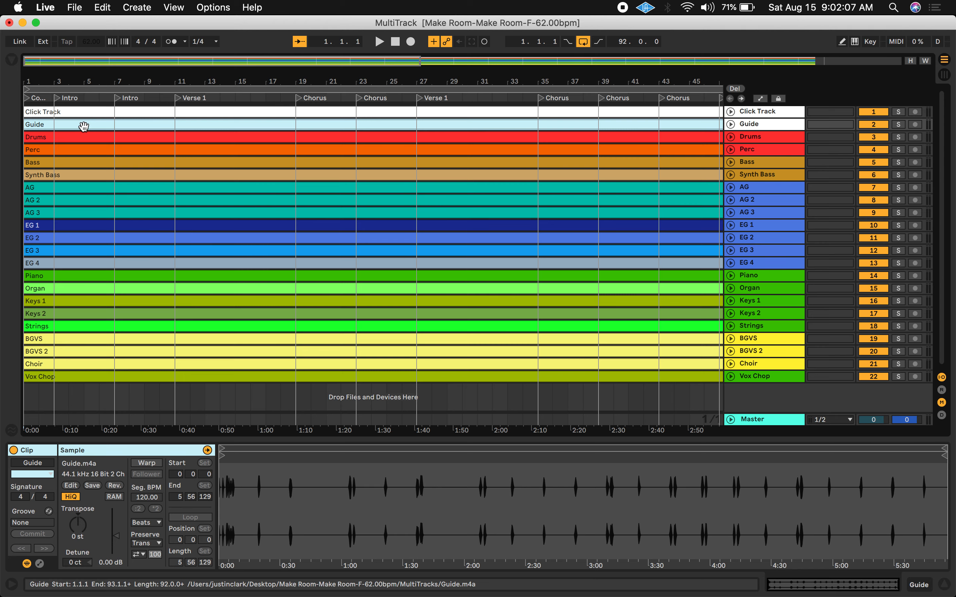
pyautogui.keyDown('shift'); pyautogui.click(91, 375); pyautogui.keyUp('shift')
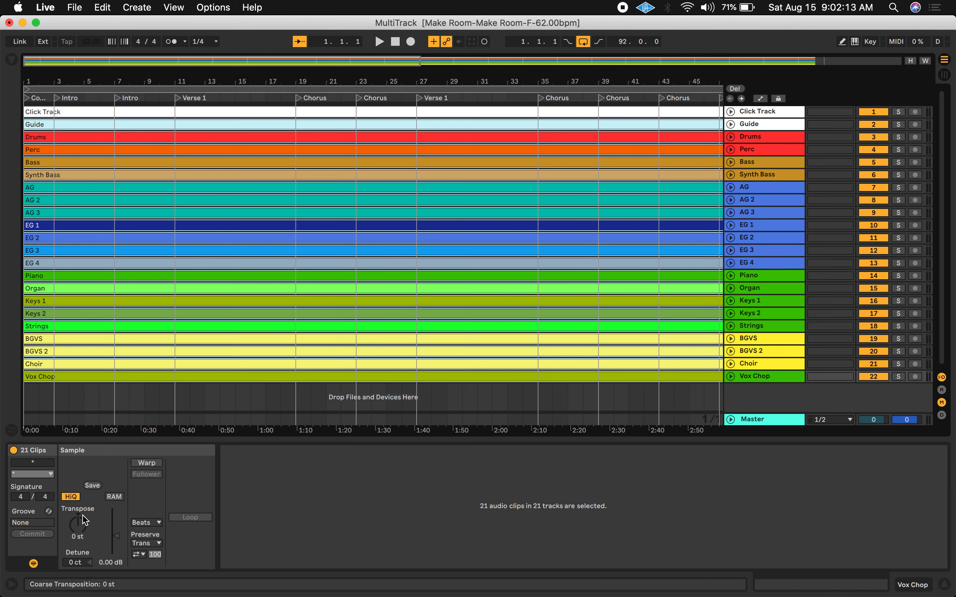
pyautogui.click(145, 465)
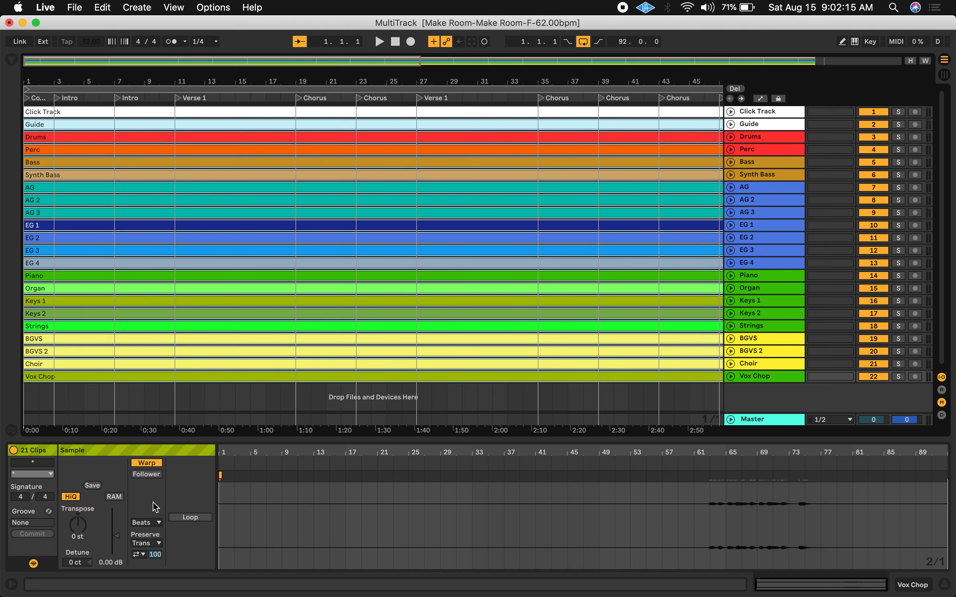
# Step through the individual track clips to inspect their warp settings
pyautogui.click(115, 377)
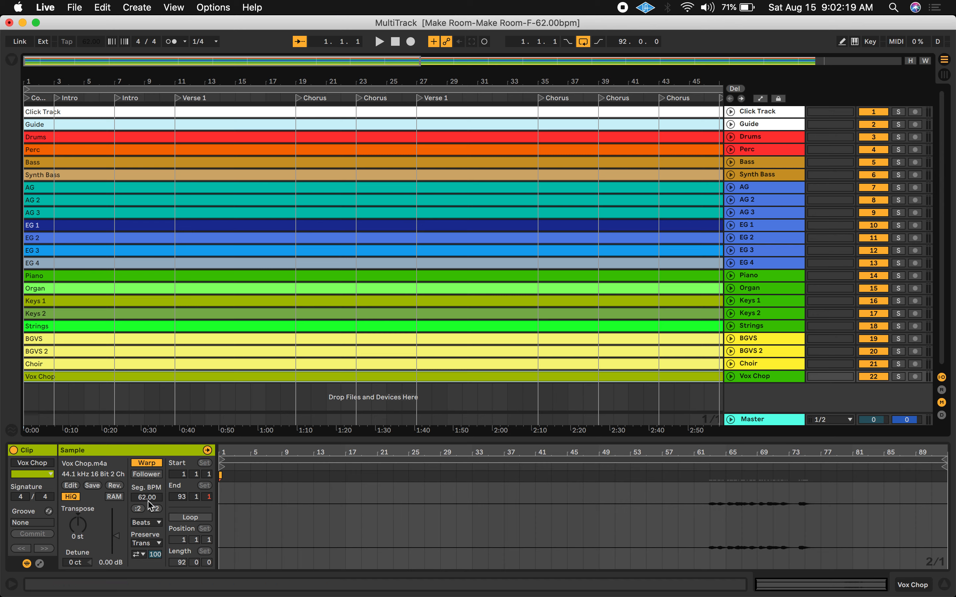
pyautogui.click(91, 352)
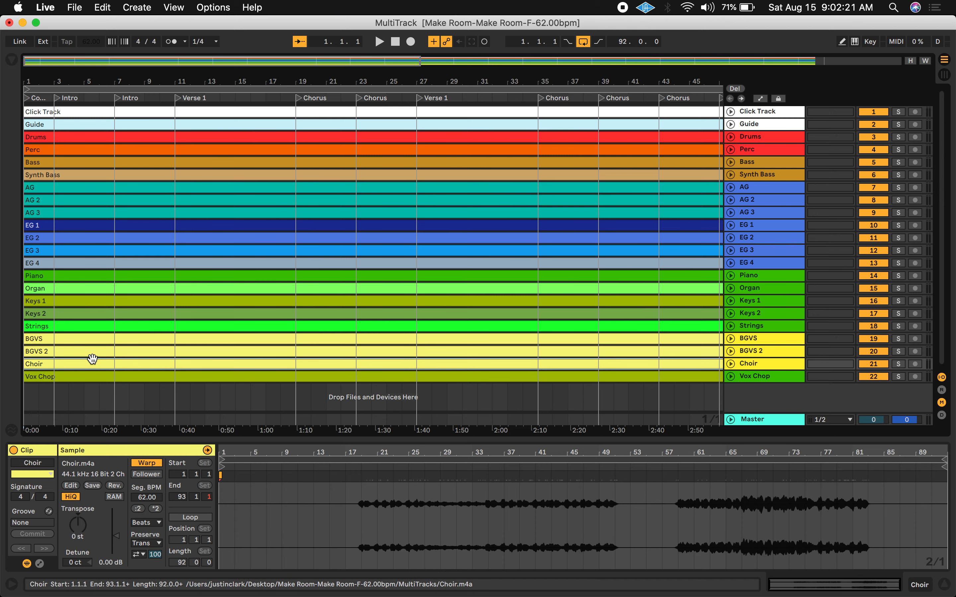
pyautogui.press('Up')
pyautogui.press('Up')
pyautogui.press('Up')
pyautogui.press('Up')
pyautogui.press('Up')
pyautogui.press('Up')
pyautogui.press('Up')
pyautogui.press('Up')
pyautogui.press('Up')
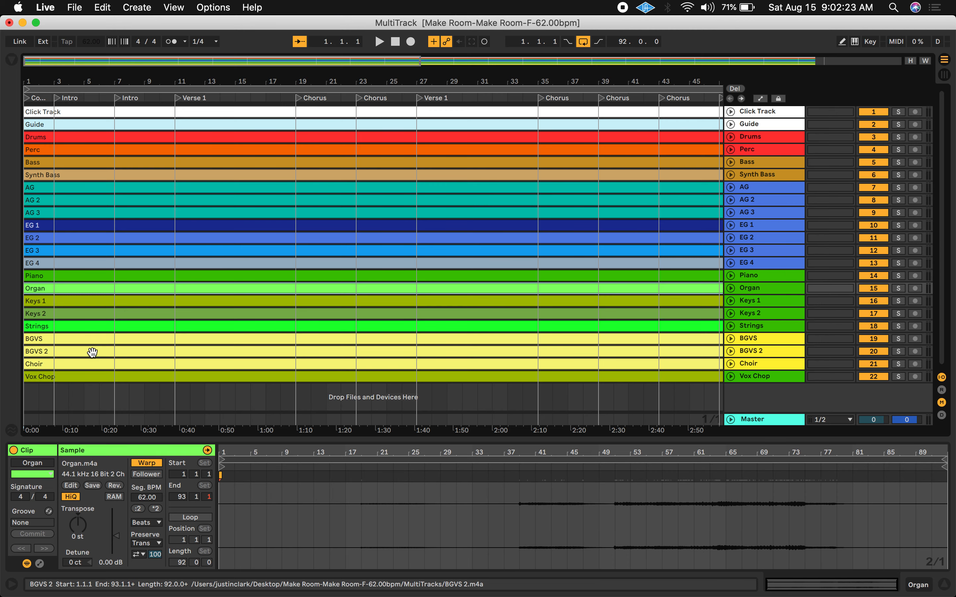
pyautogui.press('Up')
pyautogui.press('Up')
pyautogui.press('Up')
pyautogui.press('Up')
pyautogui.press('Up')
pyautogui.press('Up')
pyautogui.press('Up')
pyautogui.press('Up')
pyautogui.press('Up')
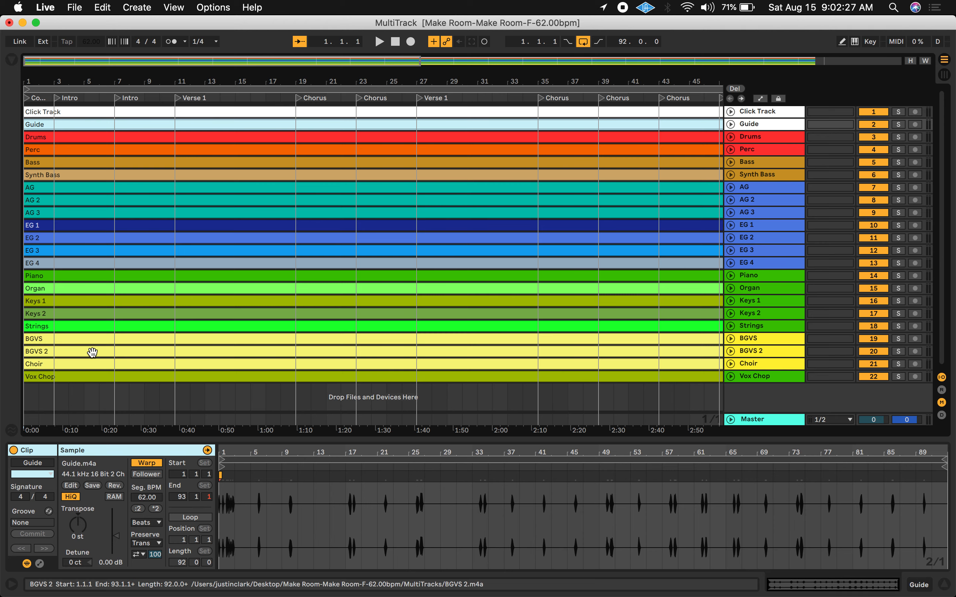
# Insert a new MIDI track and move it to the top of the track list
pyautogui.click(756, 115)
pyautogui.rightClick(756, 115)
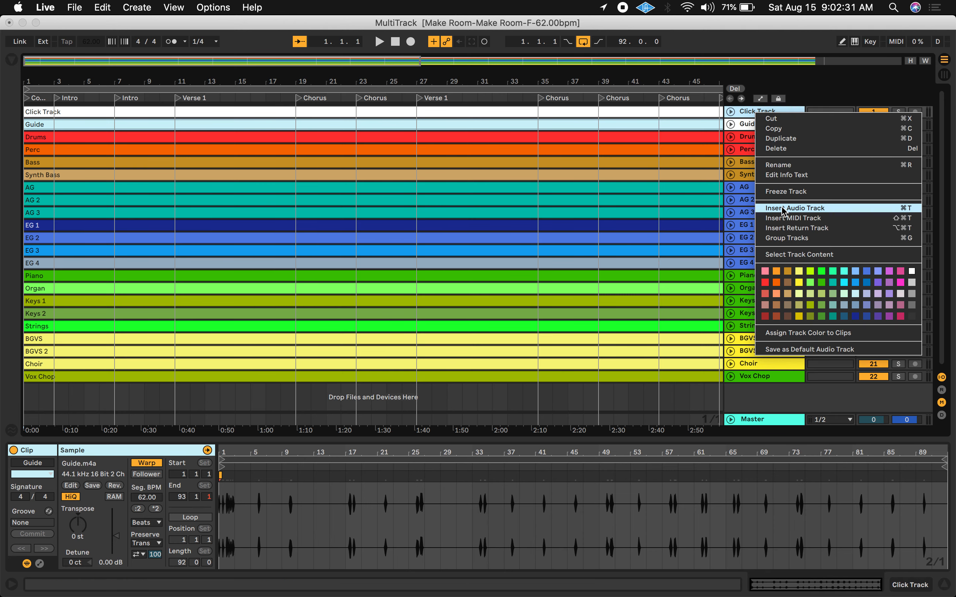
pyautogui.click(784, 218)
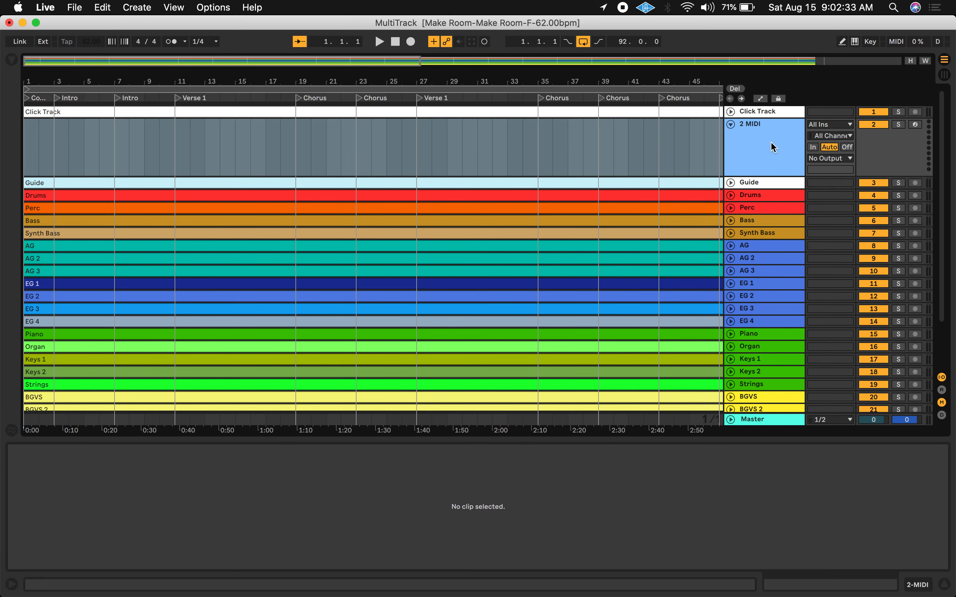
pyautogui.moveTo(771, 141); pyautogui.dragTo(769, 105)
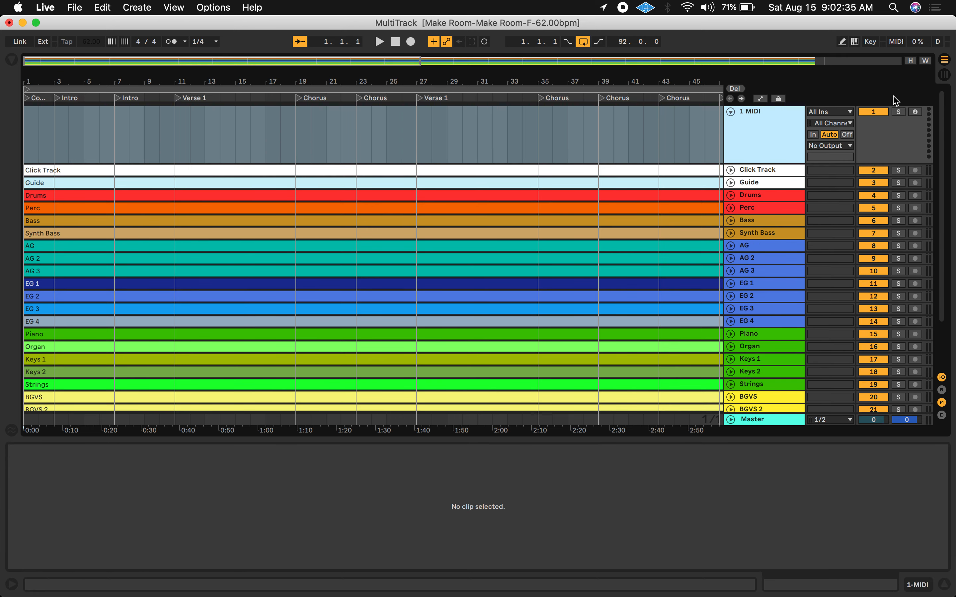
# Set the new MIDI track's input to No Input and rename the track LOCATOR
pyautogui.click(849, 112)
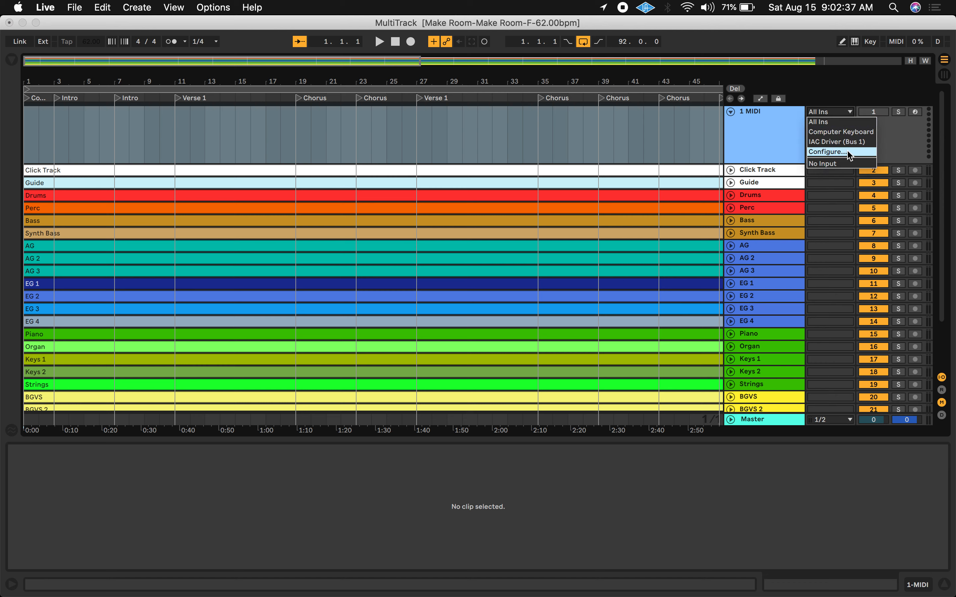
pyautogui.click(845, 164)
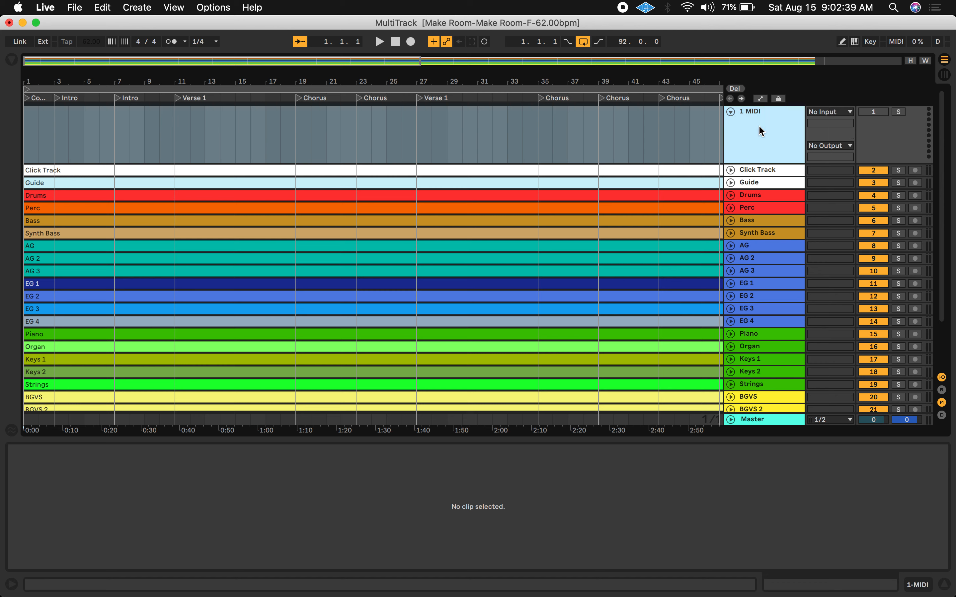
pyautogui.press('super+r')
pyautogui.write('L')
pyautogui.click(547, 129)
# Color the LOCATOR track yellow and fold it
pyautogui.click(753, 127)
pyautogui.rightClick(753, 126)
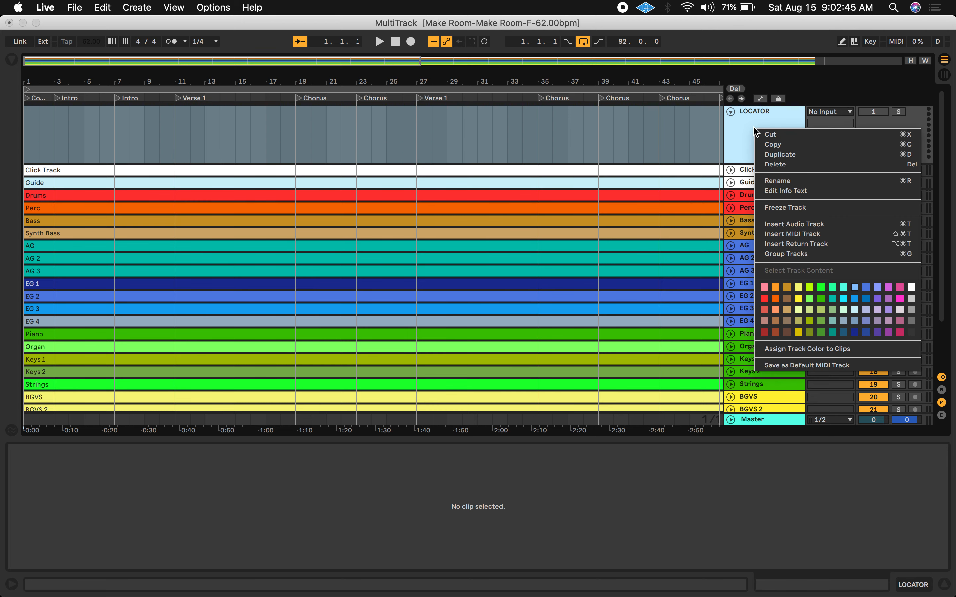
pyautogui.click(795, 298)
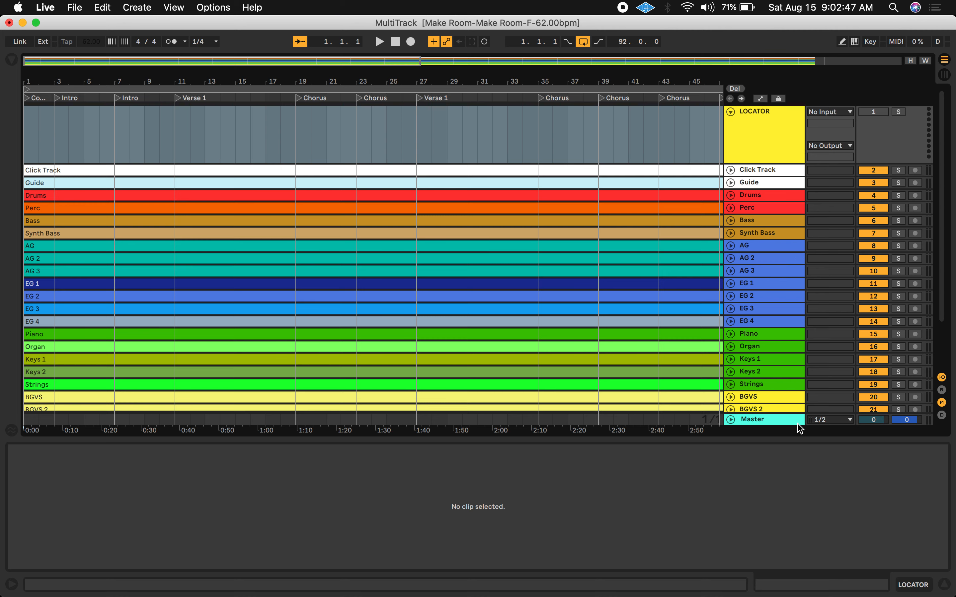
pyautogui.click(730, 111)
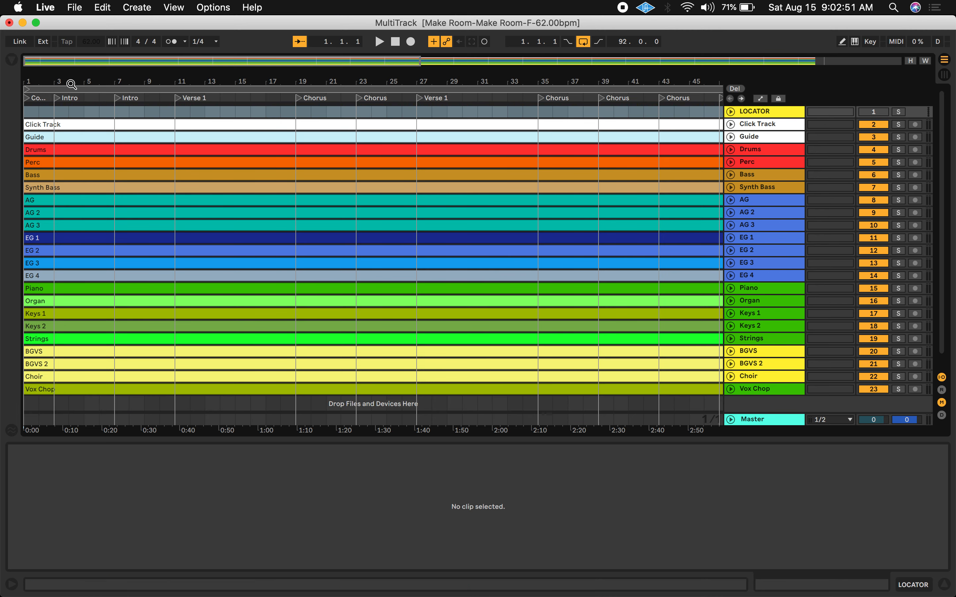
# Create a MIDI clip at bar 1 on the LOCATOR track, name it COUNT OFF, and turn off its loop
pyautogui.click(731, 137)
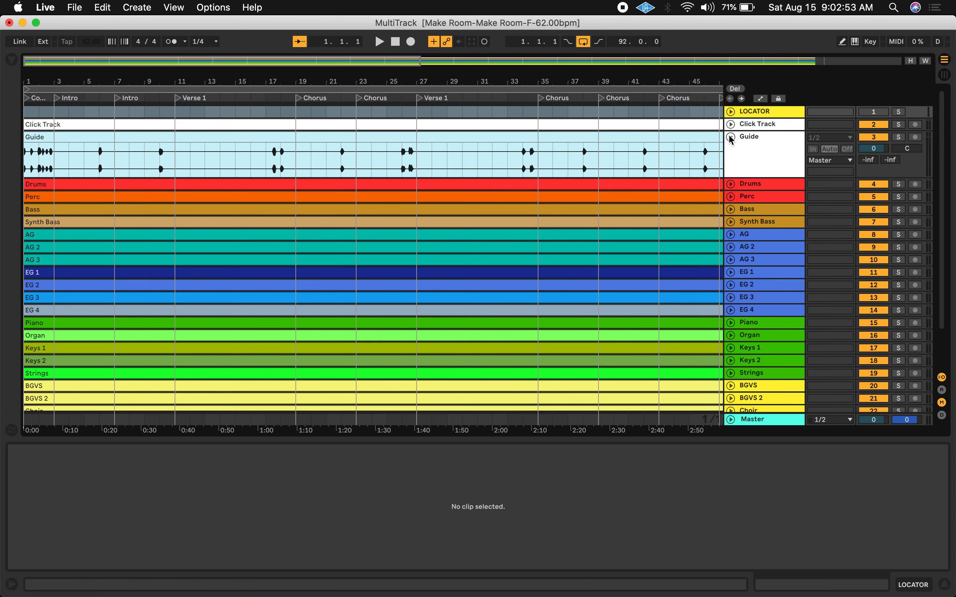
pyautogui.doubleClick(33, 110)
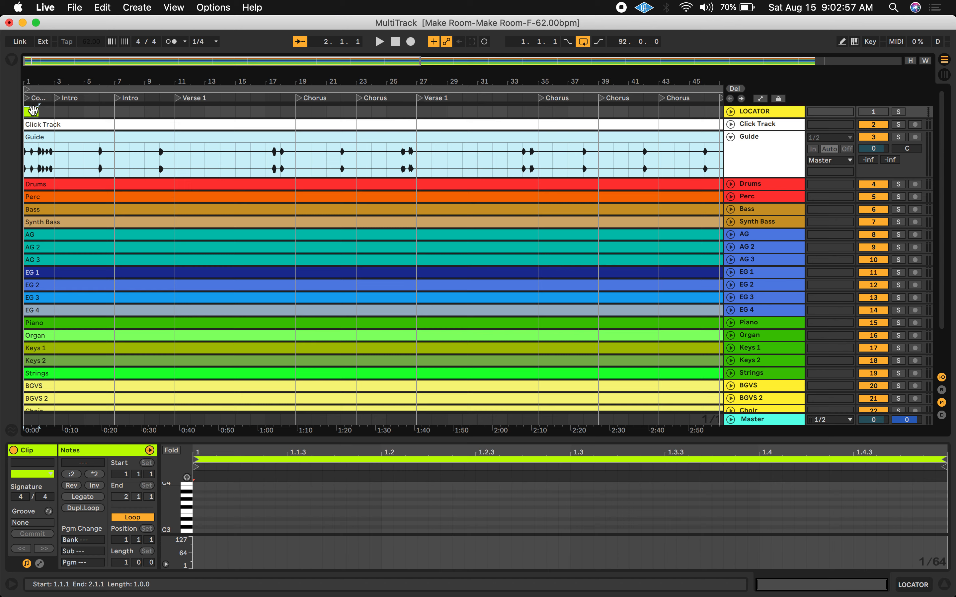
pyautogui.click(44, 465)
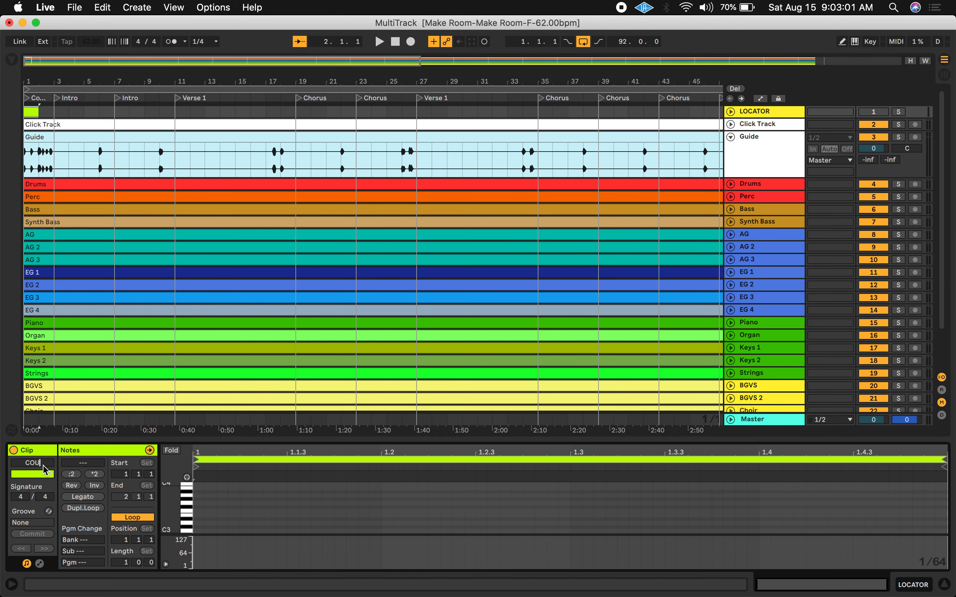
pyautogui.write('COUNT OFF')
pyautogui.press('Return')
pyautogui.click(133, 518)
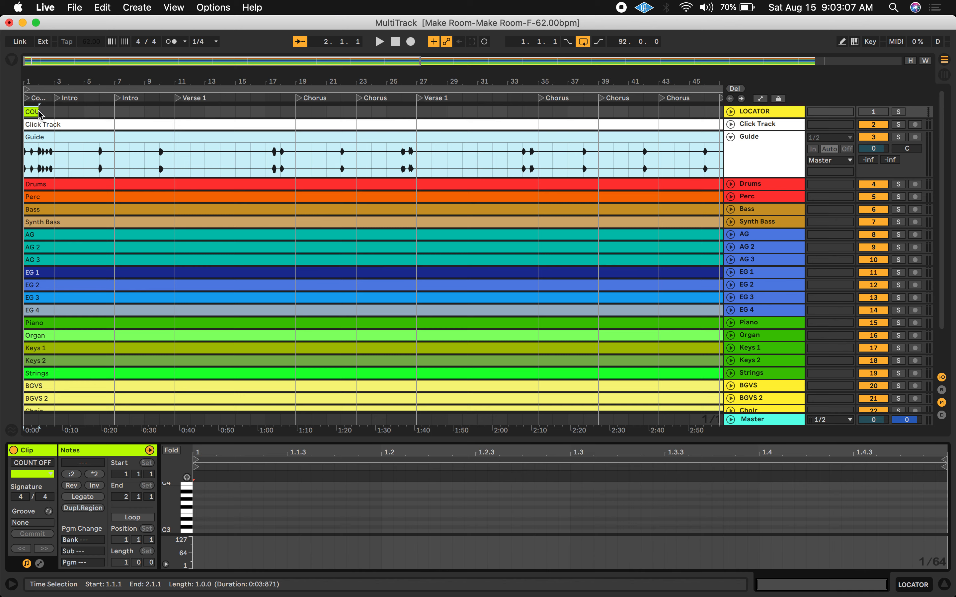
# Lengthen the COUNT OFF clip so it ends at bar 4
pyautogui.click(35, 112)
pyautogui.moveTo(36, 112); pyautogui.dragTo(71, 115)
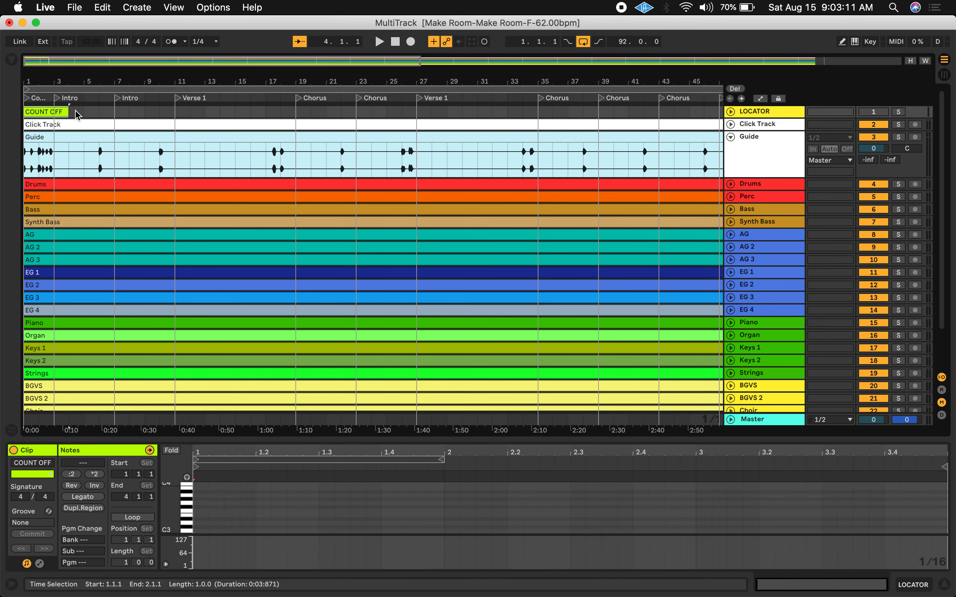
# Create a MIDI clip at bar 4 named INTRO, turn off its loop, and lengthen it to about two bars
pyautogui.doubleClick(77, 112)
pyautogui.click(35, 464)
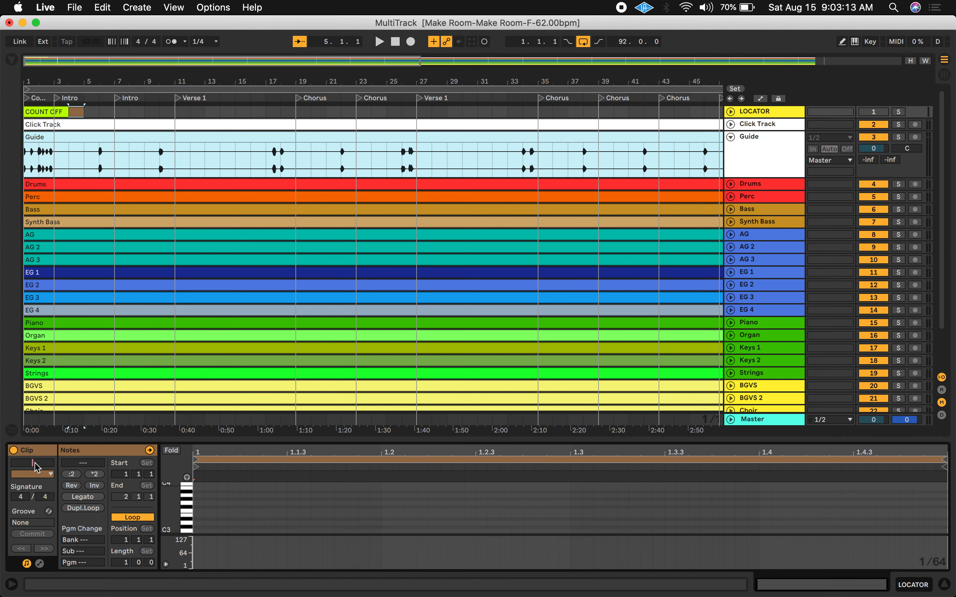
pyautogui.write('INTRO')
pyautogui.click(132, 518)
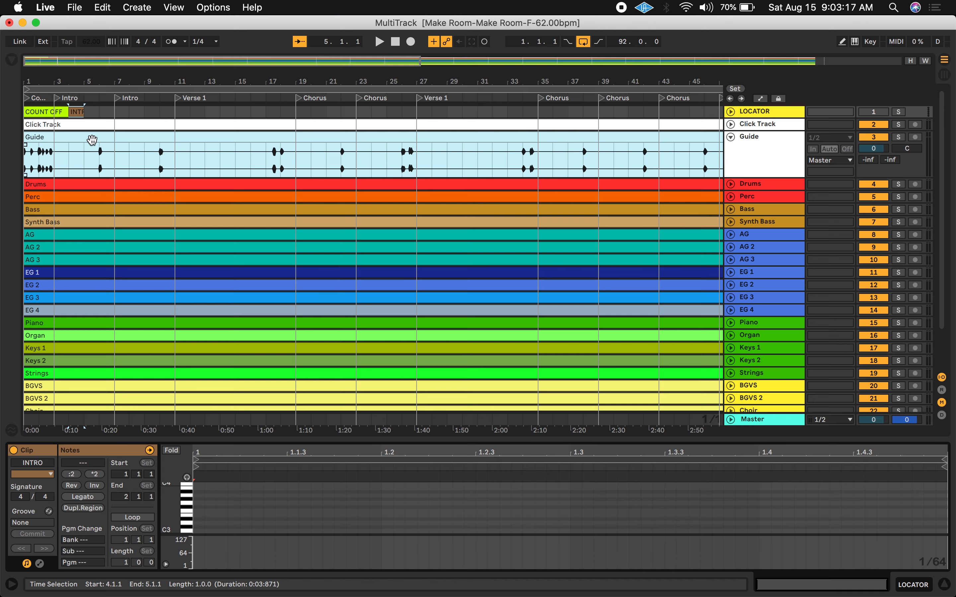
pyautogui.moveTo(85, 114); pyautogui.dragTo(99, 113)
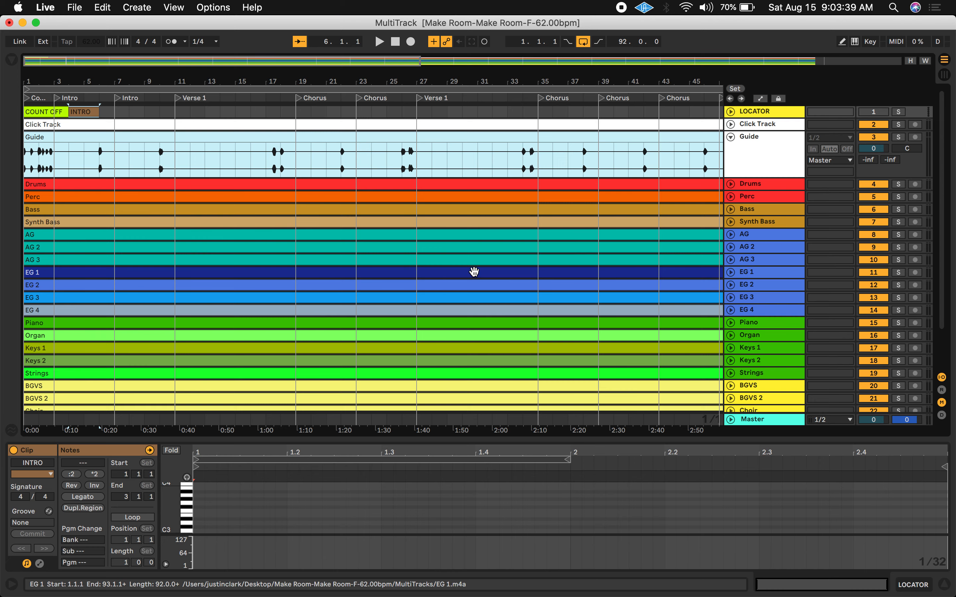
# Delete the Drums, Bass, AG, EG 2 and Piano tracks
pyautogui.click(255, 274)
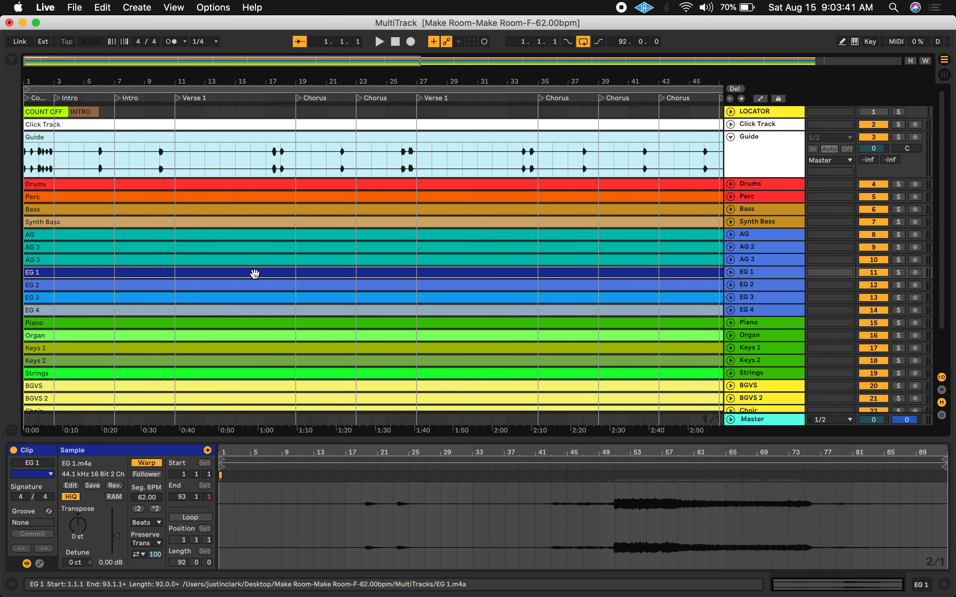
pyautogui.scroll(-3, 255, 274)
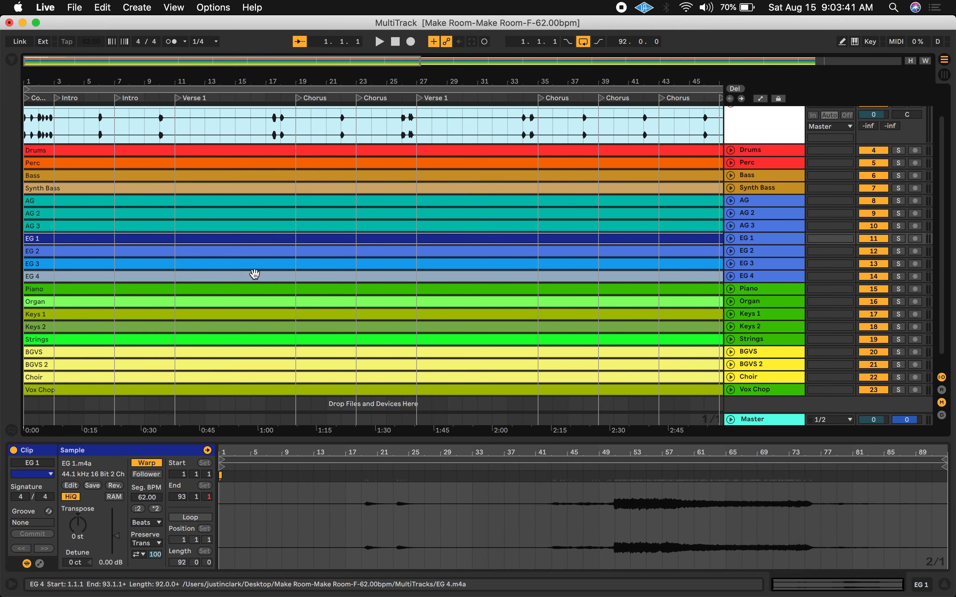
pyautogui.click(782, 150)
pyautogui.press('Delete')
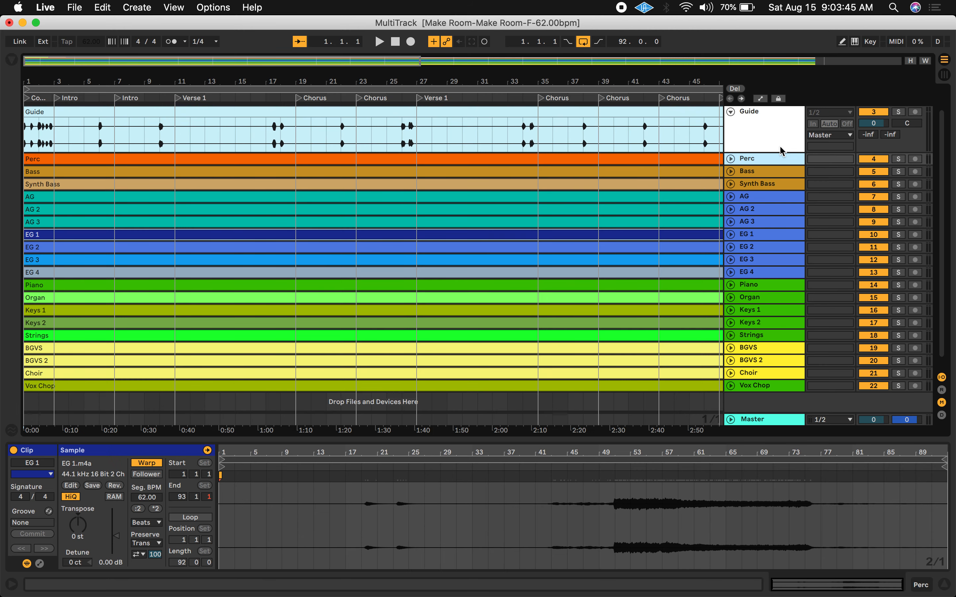
pyautogui.click(775, 170)
pyautogui.press('Delete')
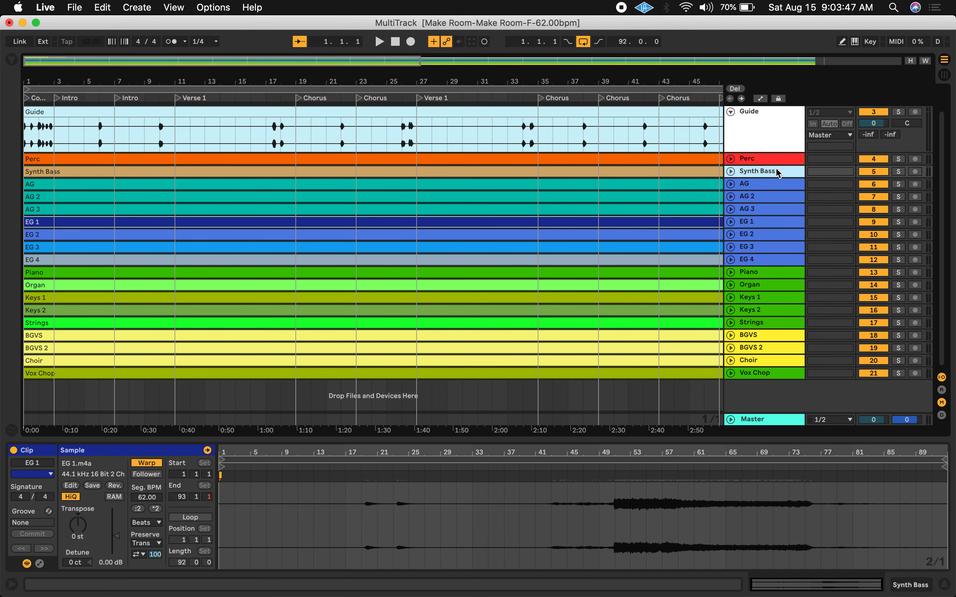
pyautogui.click(773, 185)
pyautogui.press('Delete')
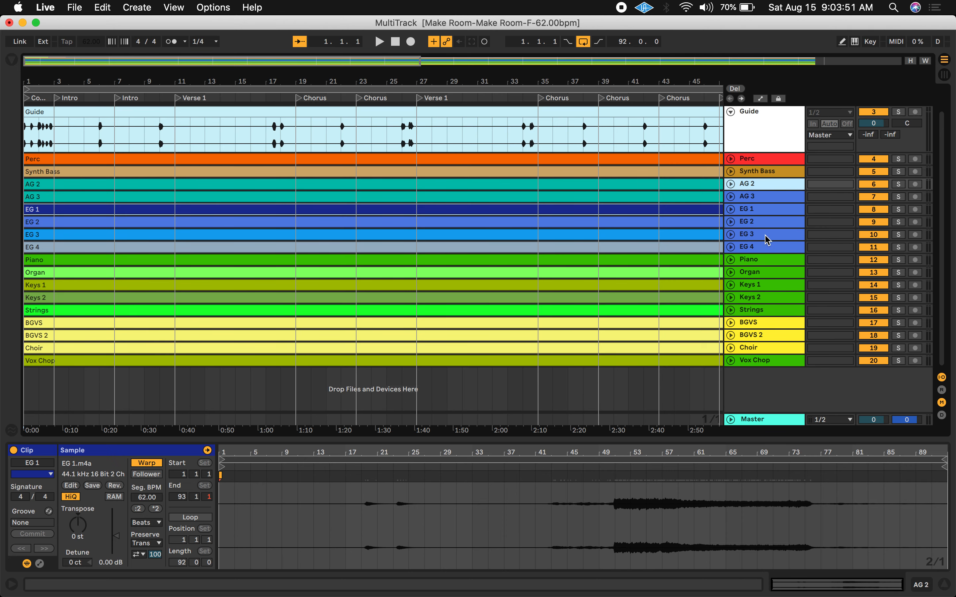
pyautogui.click(759, 222)
pyautogui.press('Delete')
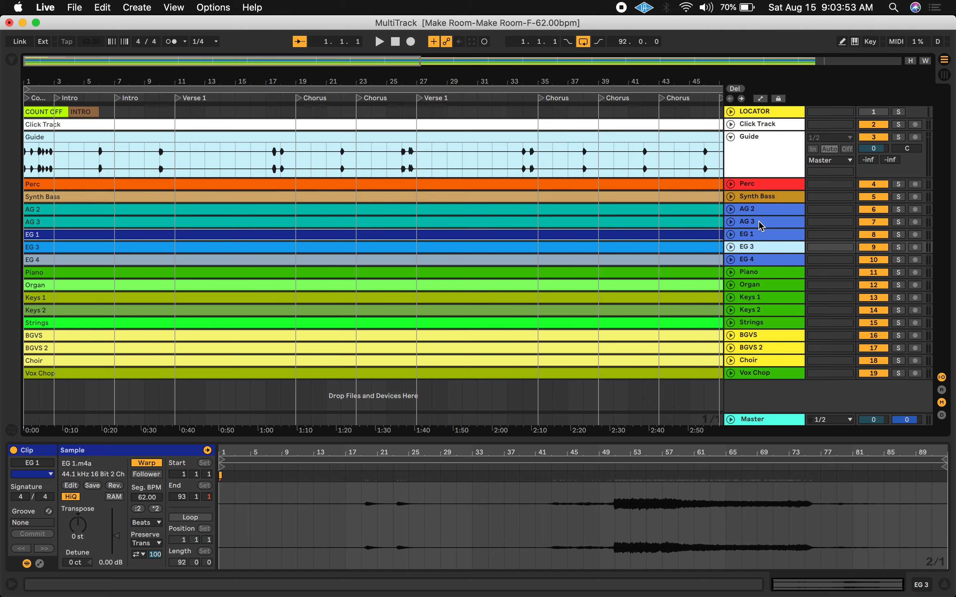
pyautogui.click(765, 276)
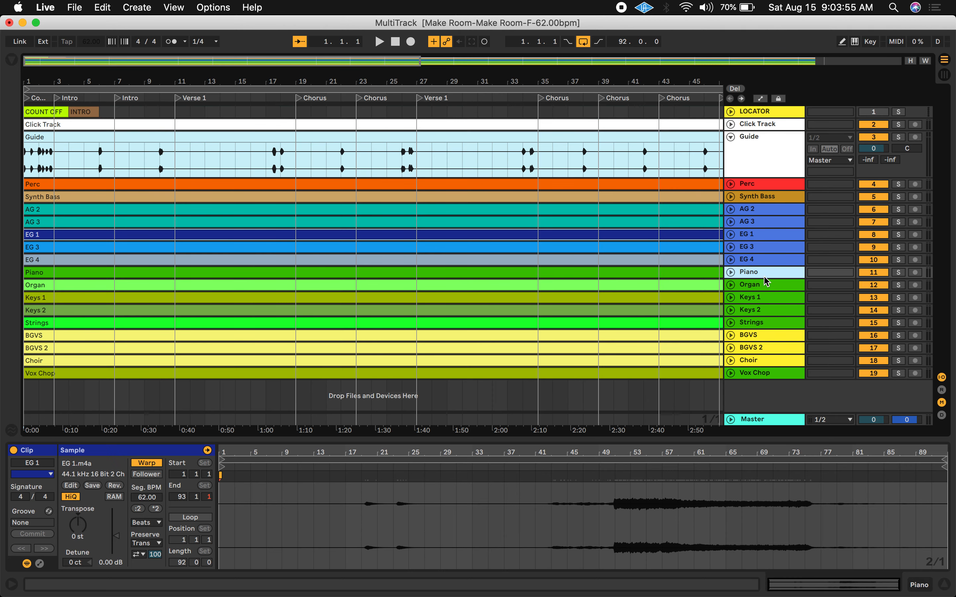
pyautogui.press('Delete')
# Delete the BGVS, BGVS 2, Choir and Vox Chop tracks
pyautogui.click(766, 324)
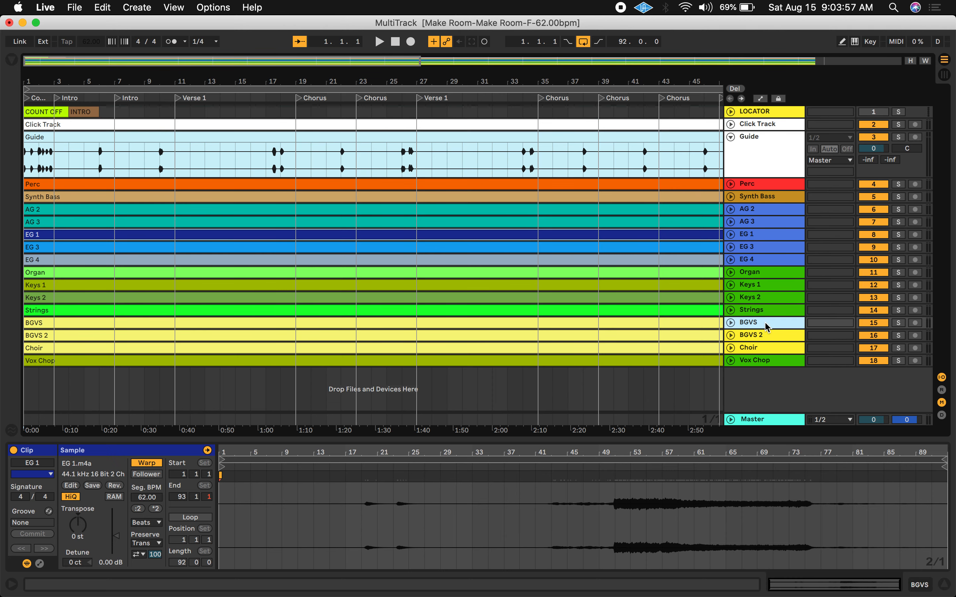
pyautogui.keyDown('shift'); pyautogui.click(756, 361); pyautogui.keyUp('shift')
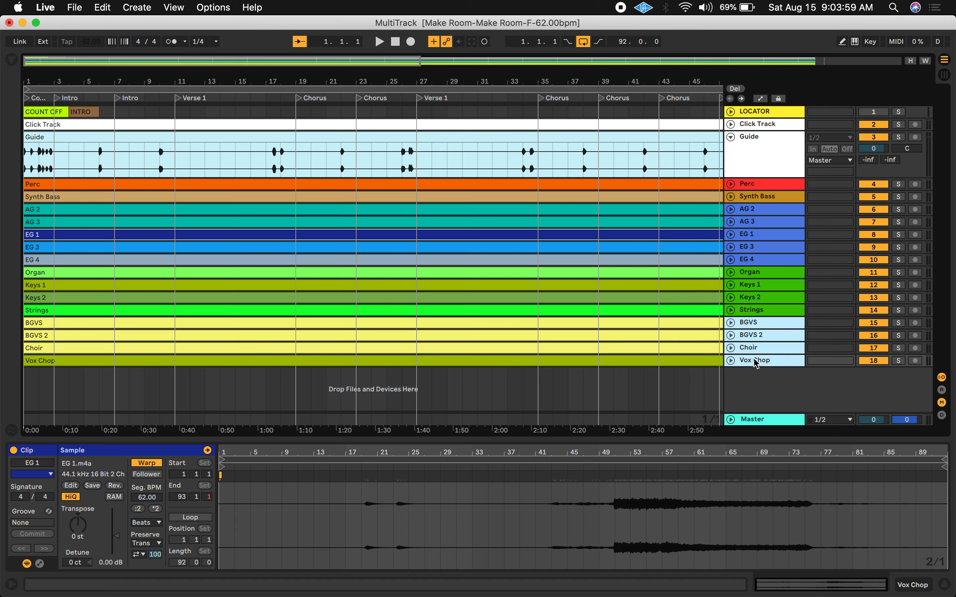
pyautogui.press('Delete')
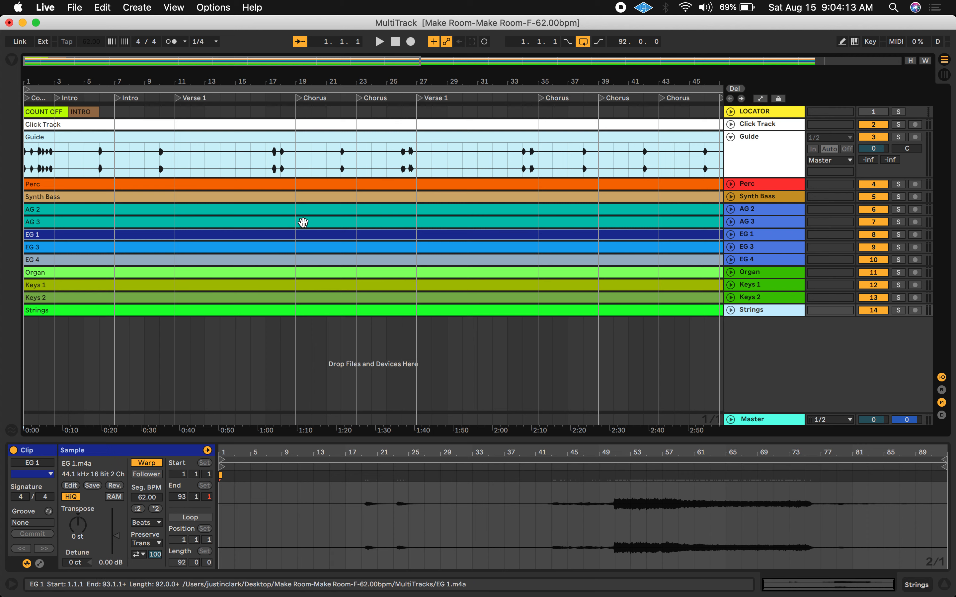
# Close the MultiTrack set without saving and open MR_F.als from the MR_F Project folder on the desktop
pyautogui.click(9, 23)
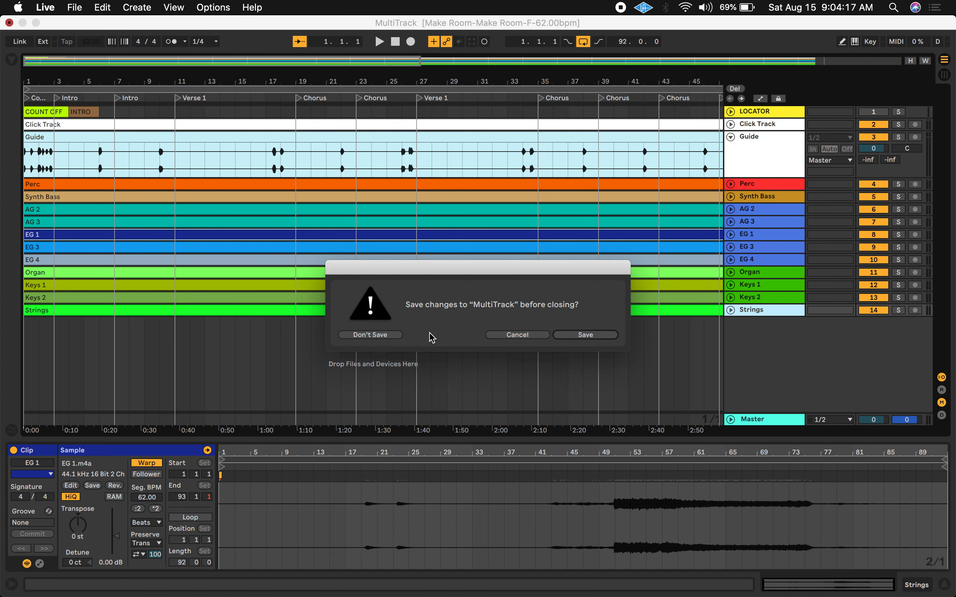
pyautogui.click(370, 335)
pyautogui.doubleClick(689, 312)
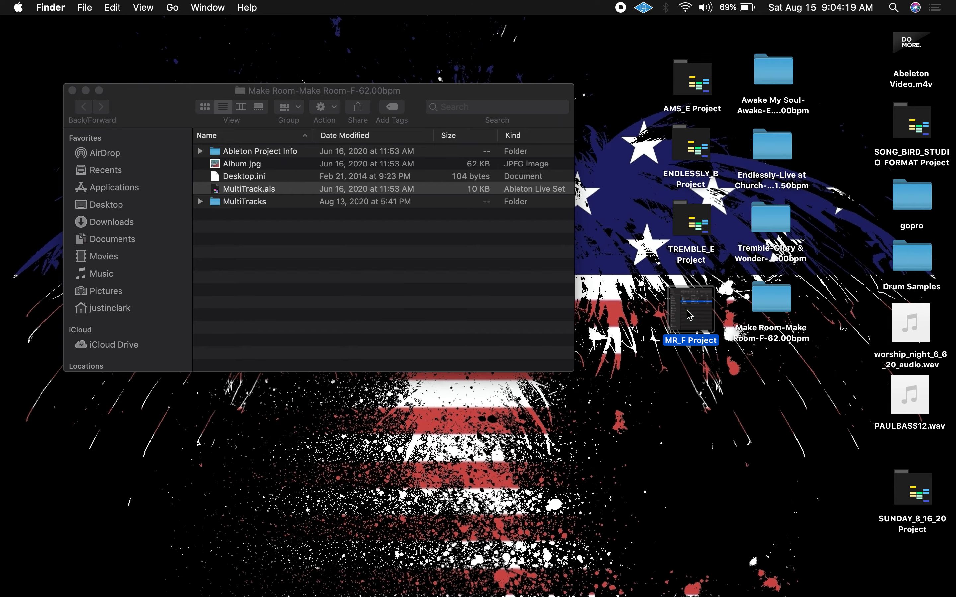
pyautogui.doubleClick(607, 341)
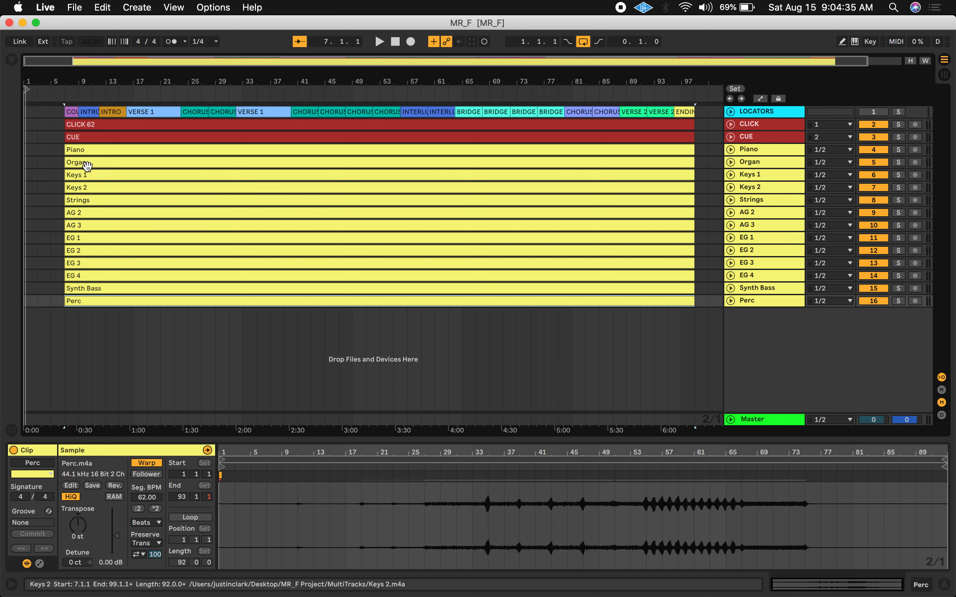
# Examine the MR_F set's locator clips along the arrangement and the warp settings of the CLICK 62, CUE and Piano clips
pyautogui.moveTo(218, 79); pyautogui.dragTo(218, 116)
pyautogui.hscroll(-10, 247, 185)
pyautogui.hscroll(15, 247, 184)
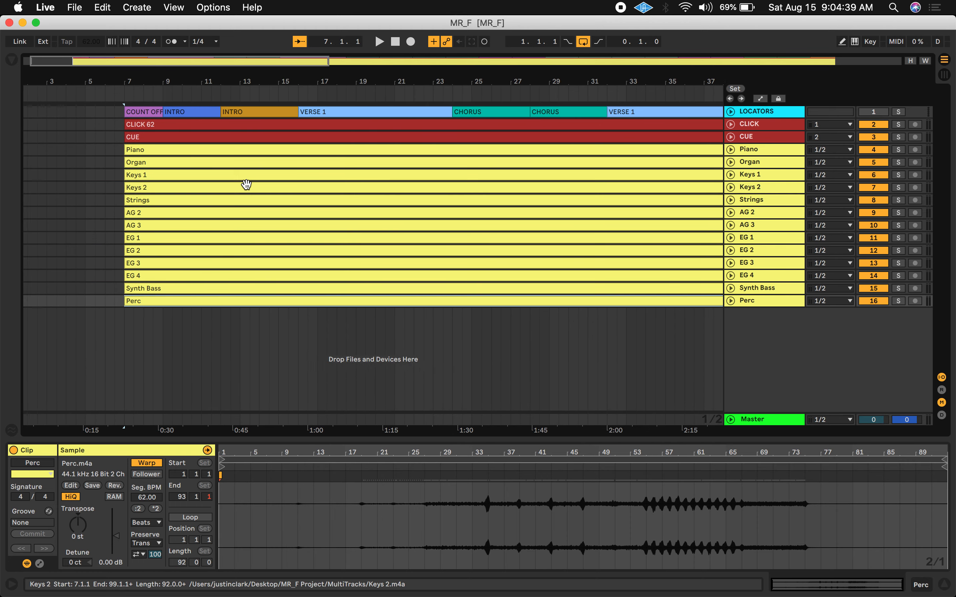
pyautogui.hscroll(10, 247, 185)
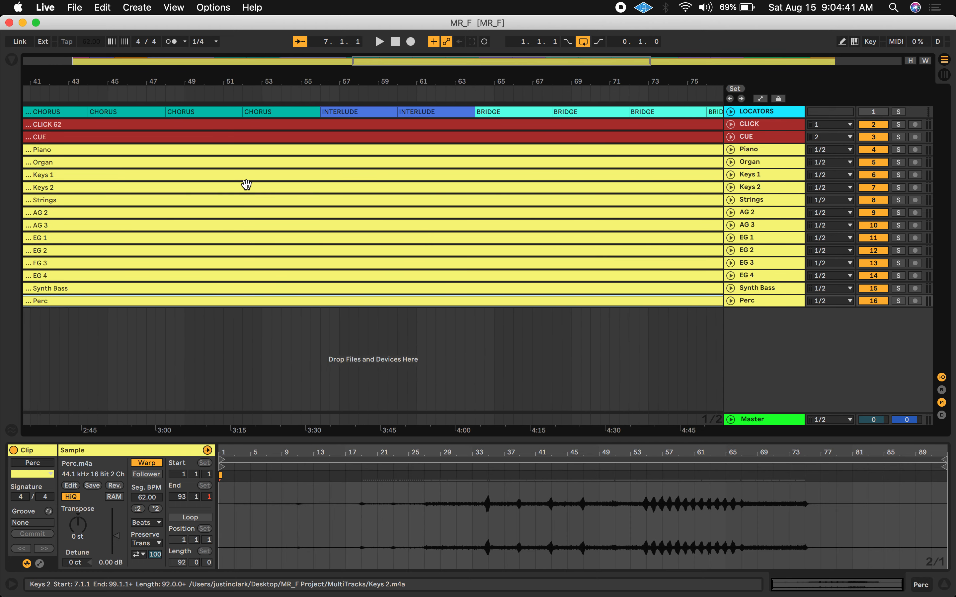
pyautogui.hscroll(6, 246, 185)
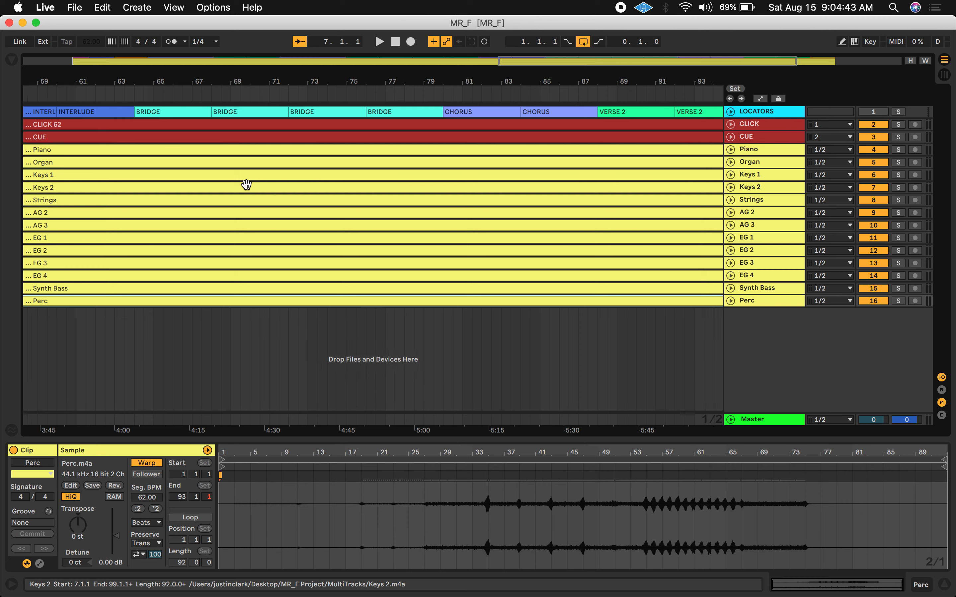
pyautogui.hscroll(2, 246, 184)
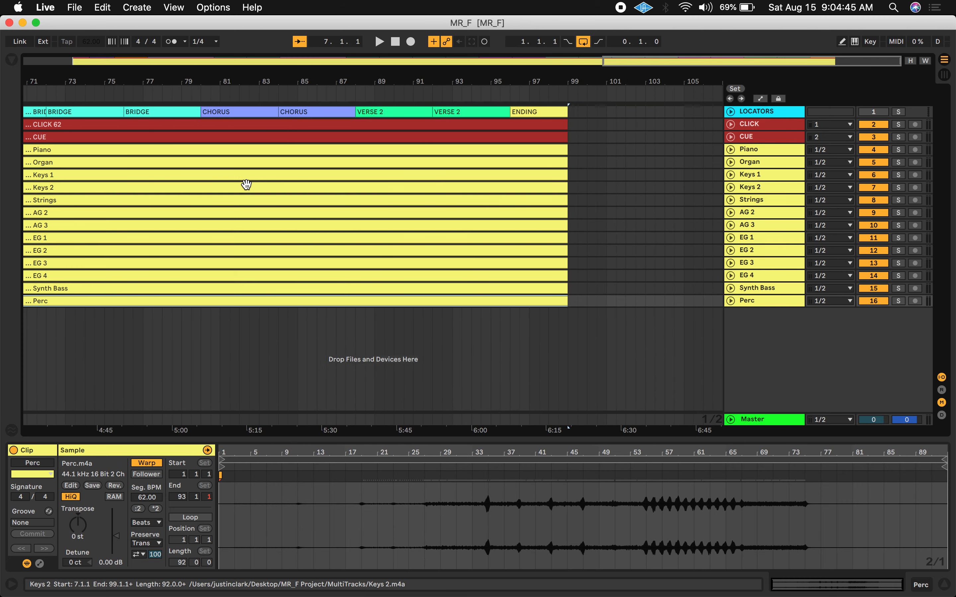
pyautogui.hscroll(-20, 247, 184)
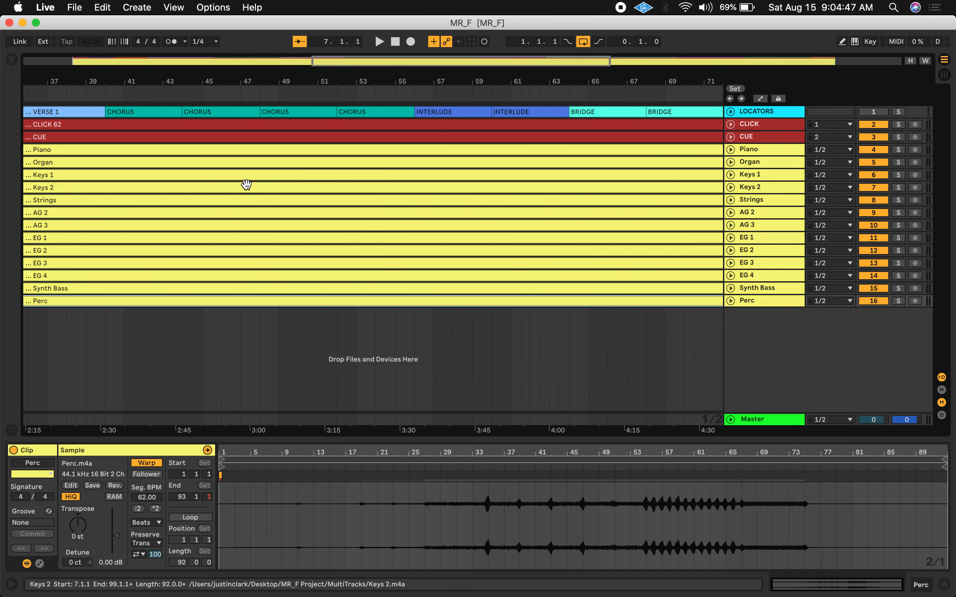
pyautogui.hscroll(-1, 247, 184)
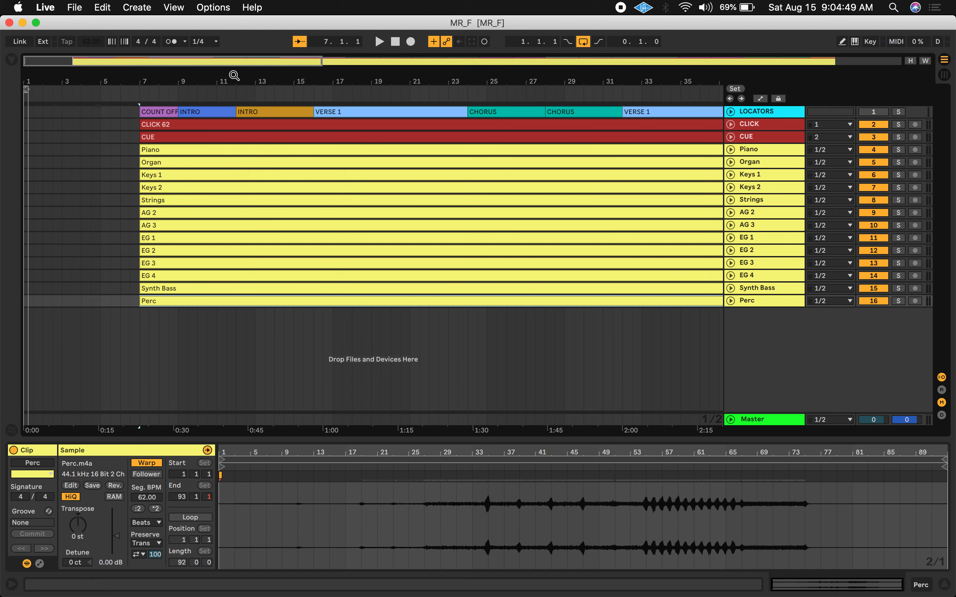
pyautogui.moveTo(232, 76); pyautogui.dragTo(170, 67)
pyautogui.click(156, 125)
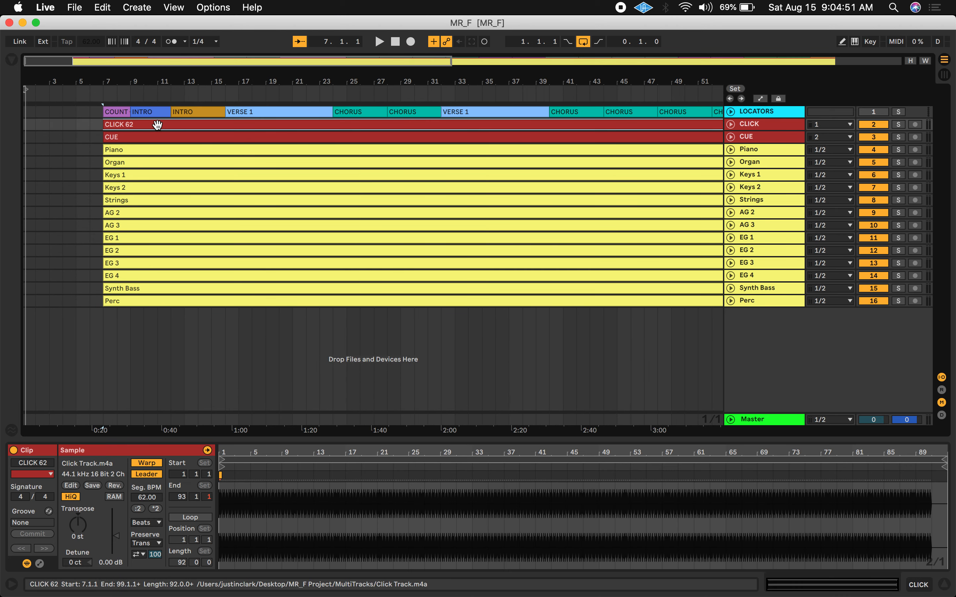
pyautogui.click(158, 136)
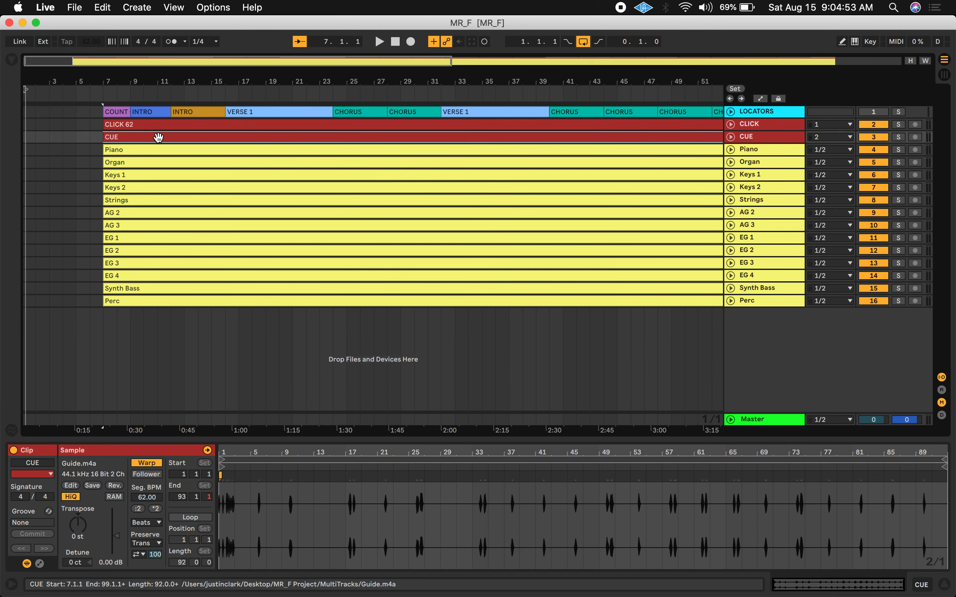
pyautogui.click(156, 150)
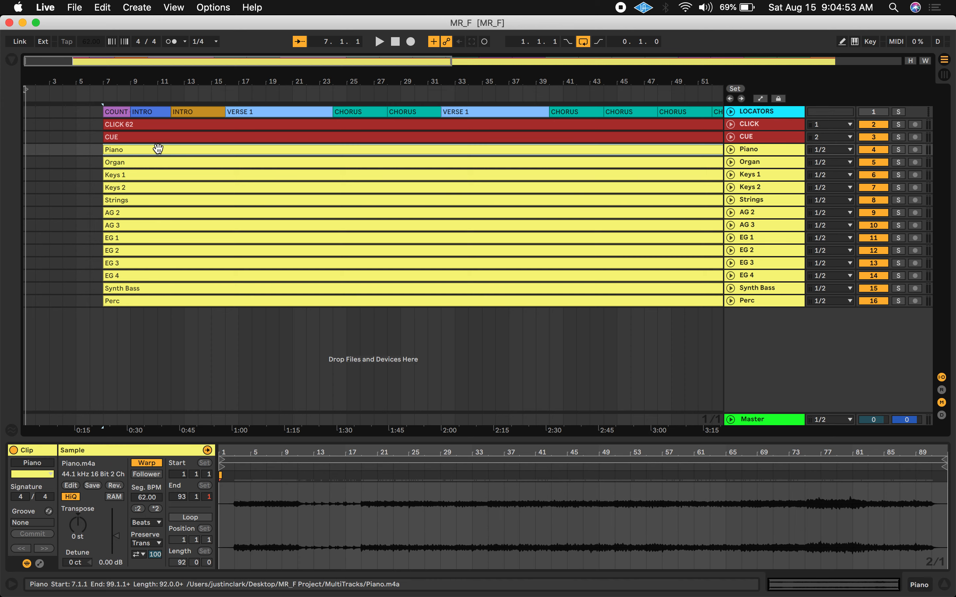
# Hide Live and open SUNDAY_8_16_20.als from the SUNDAY_8_16_20 Project folder on the desktop
pyautogui.click(76, 11)
pyautogui.click(77, 12)
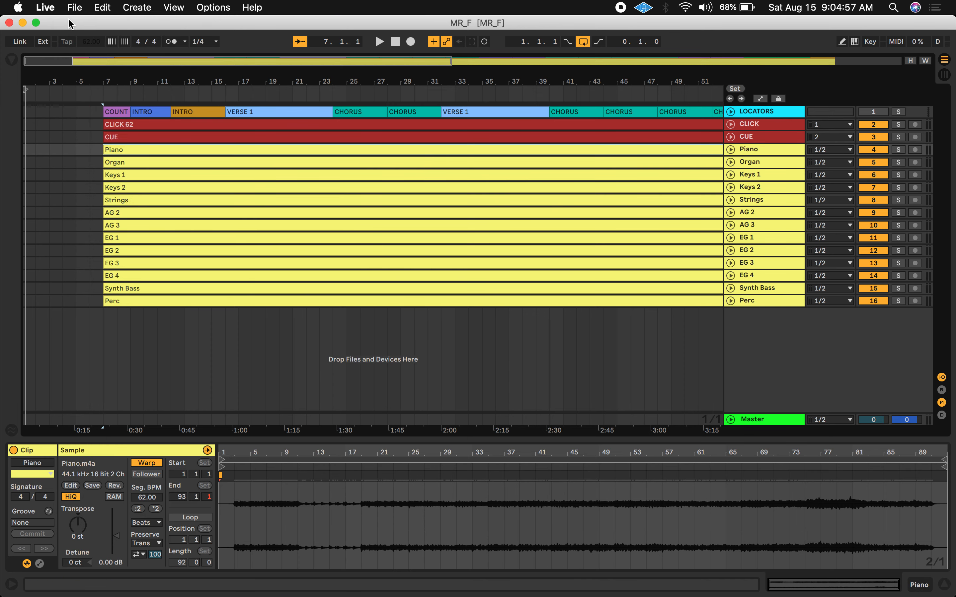
pyautogui.press('super+h')
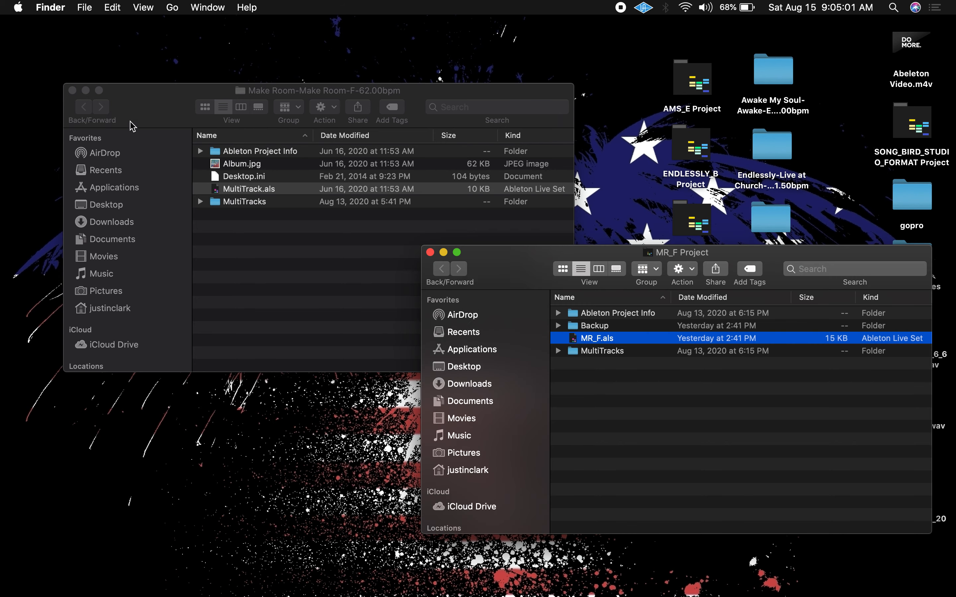
pyautogui.click(72, 90)
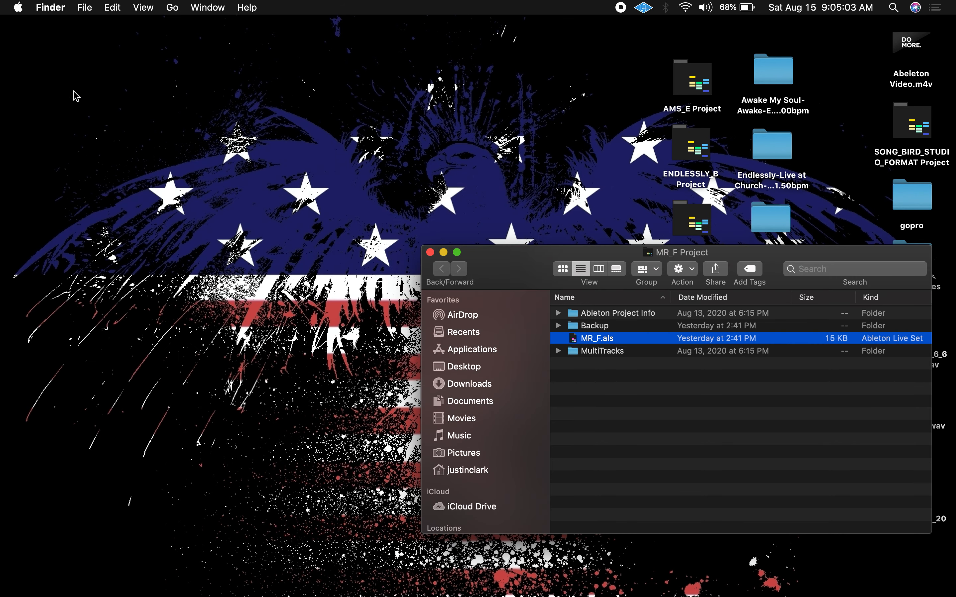
pyautogui.moveTo(522, 285); pyautogui.dragTo(215, 255)
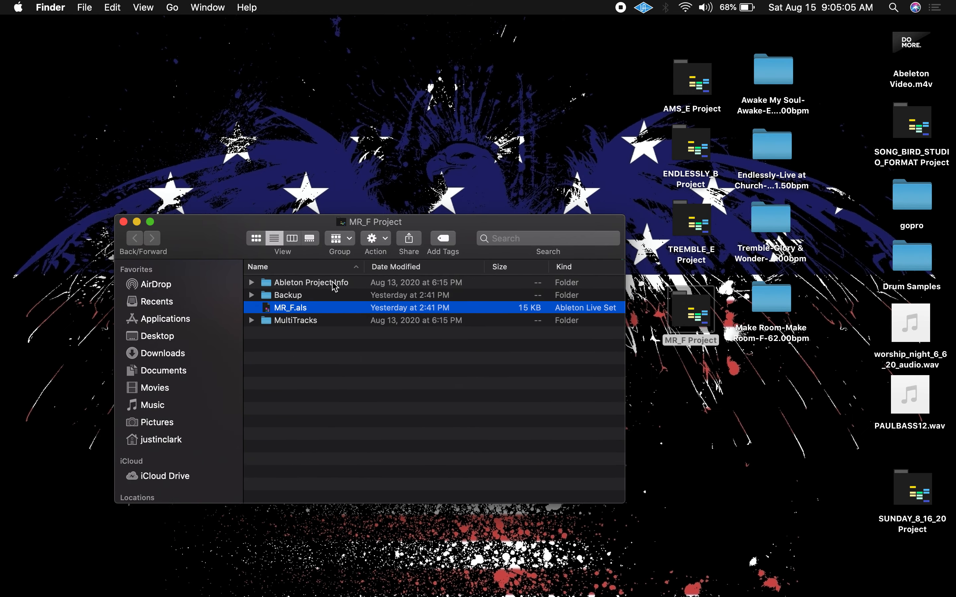
pyautogui.doubleClick(904, 482)
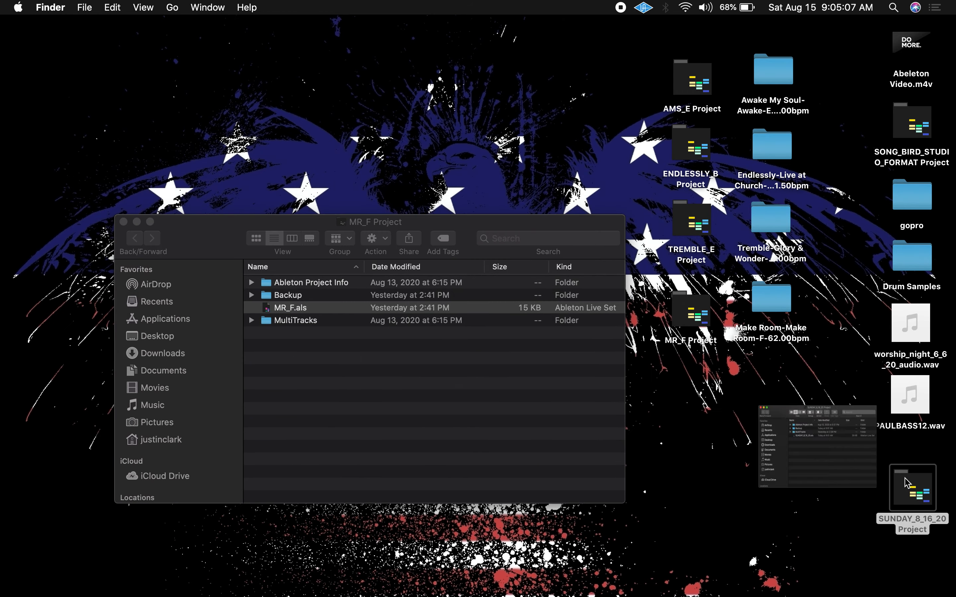
pyautogui.click(268, 195)
pyautogui.doubleClick(267, 195)
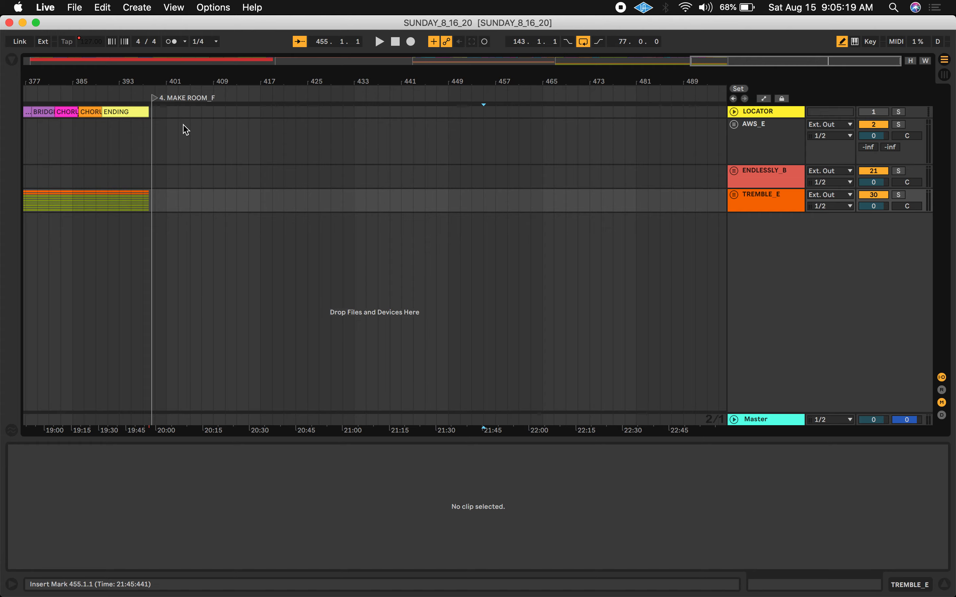
# Import the MR_F set into the SUNDAY_8_16_20 arrangement by bringing MR_F.als in from its project folder
pyautogui.hscroll(-3, 186, 131)
pyautogui.hscroll(-3, 185, 130)
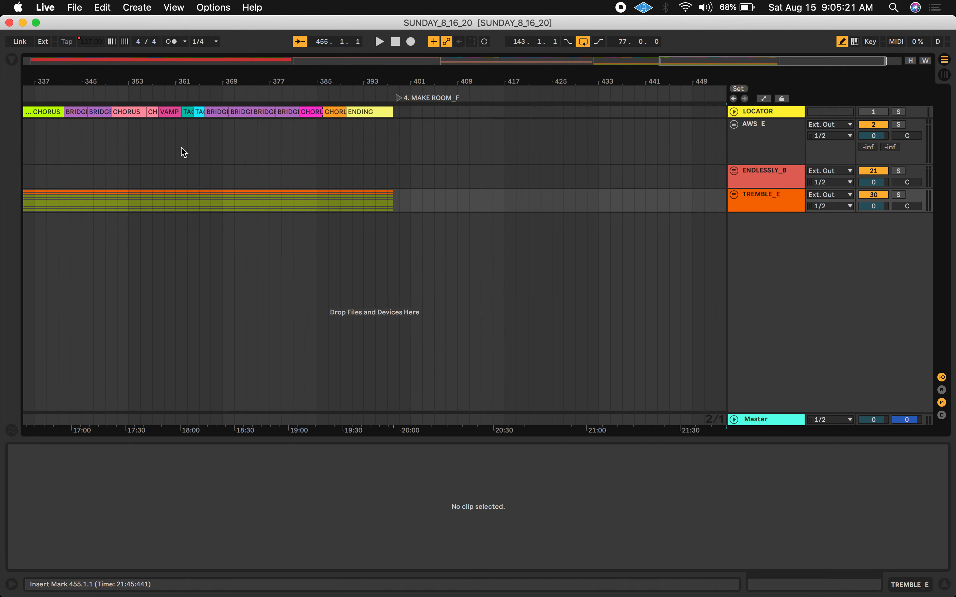
pyautogui.hscroll(-10, 182, 149)
pyautogui.hscroll(-14, 181, 150)
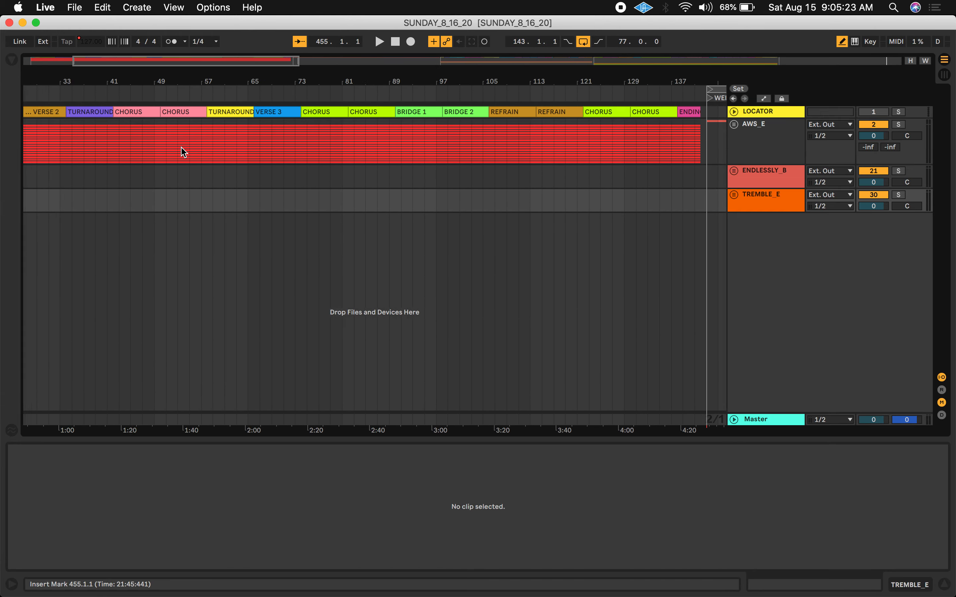
pyautogui.moveTo(201, 81); pyautogui.dragTo(85, 81)
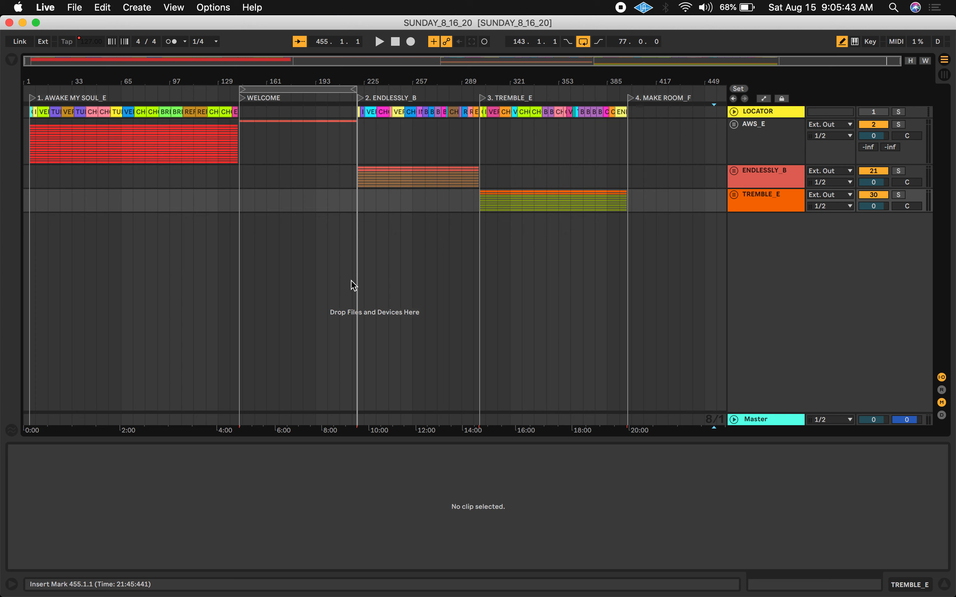
pyautogui.moveTo(377, 22); pyautogui.dragTo(75, 6)
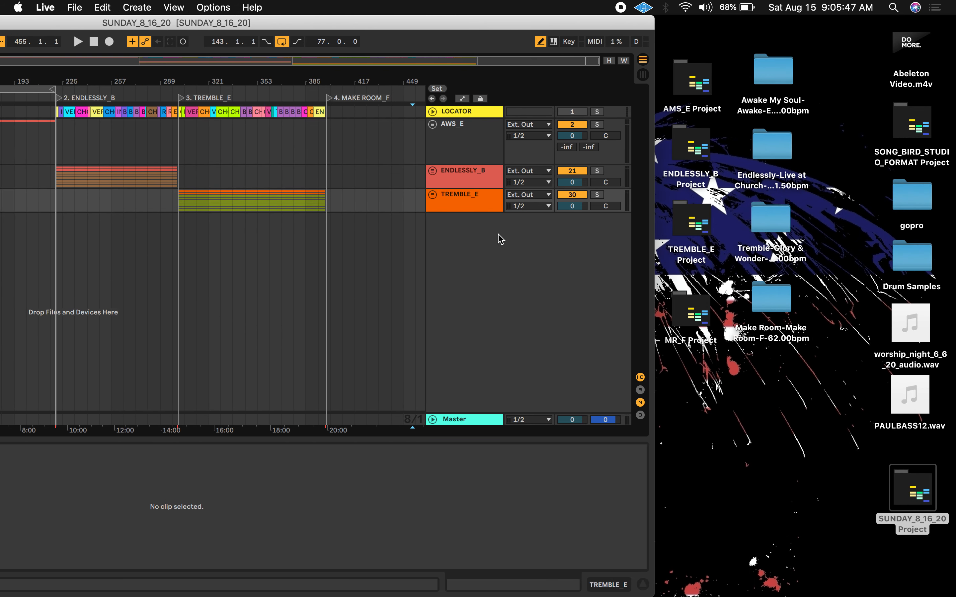
pyautogui.doubleClick(683, 310)
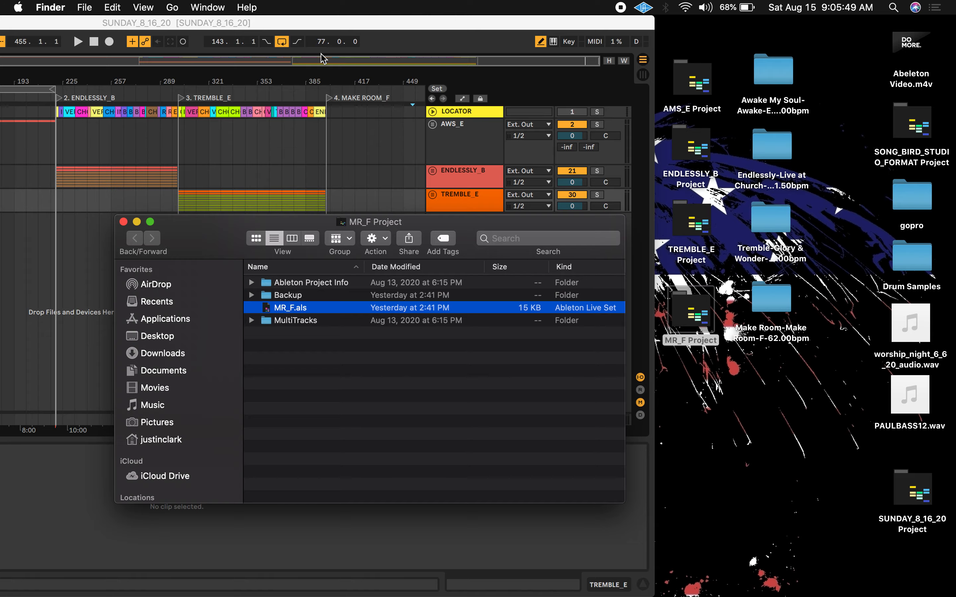
pyautogui.doubleClick(328, 19)
pyautogui.hotkey('ctrl', 'Up')
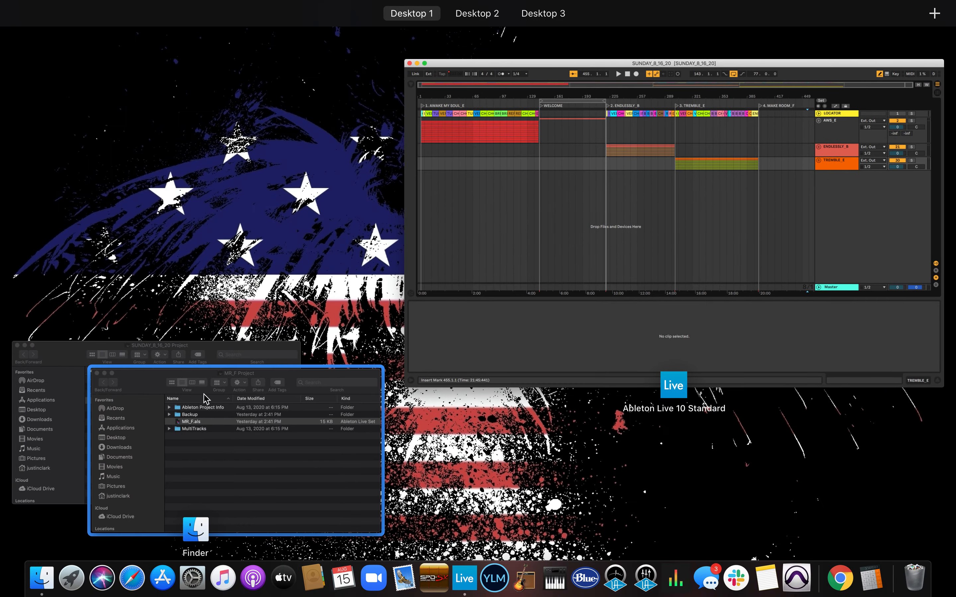
pyautogui.click(204, 397)
pyautogui.moveTo(188, 249); pyautogui.dragTo(350, 330)
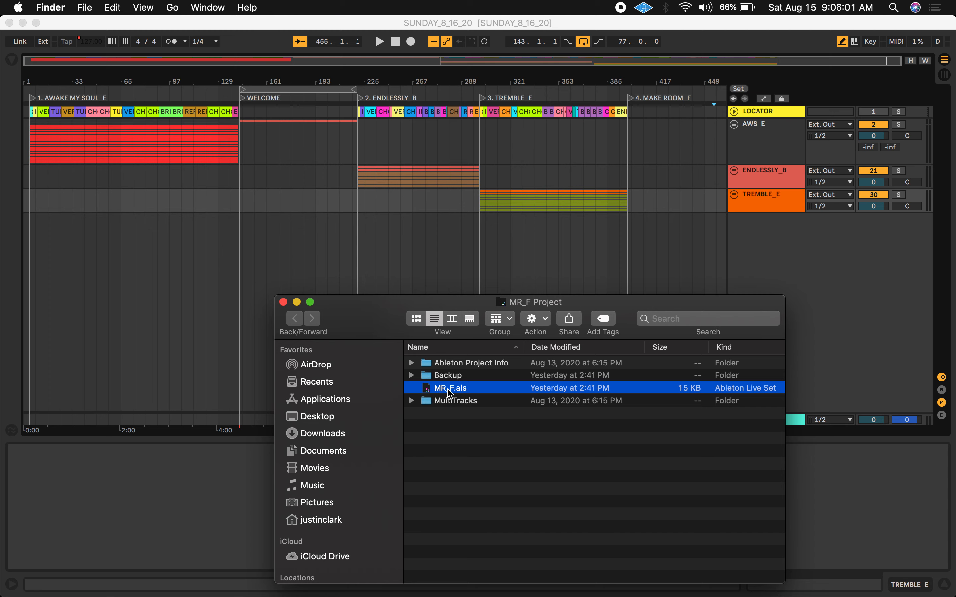
pyautogui.moveTo(450, 393); pyautogui.dragTo(141, 258)
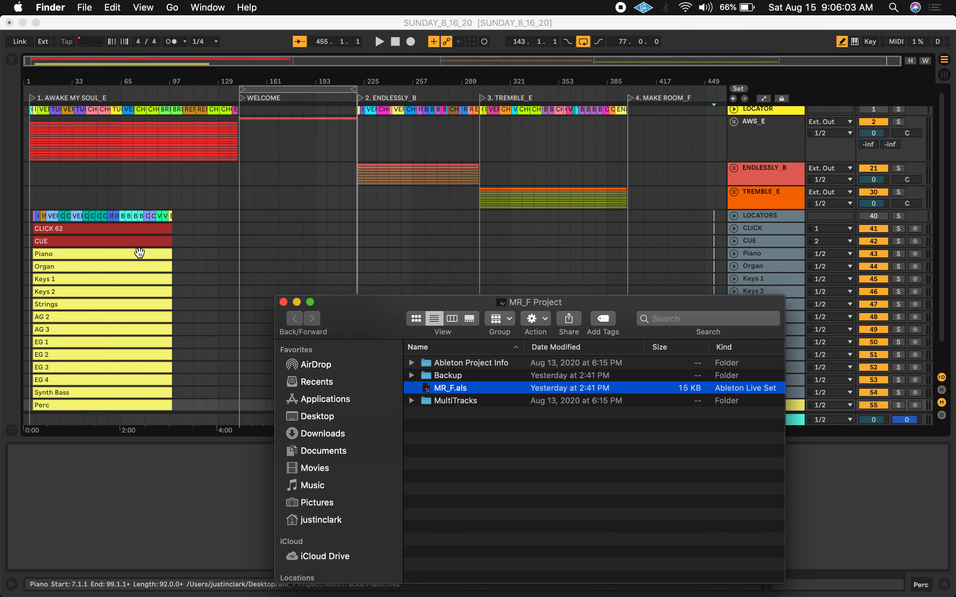
# Close the Finder windows and briefly play the arrangement from around bar 33, then stop playback
pyautogui.click(283, 302)
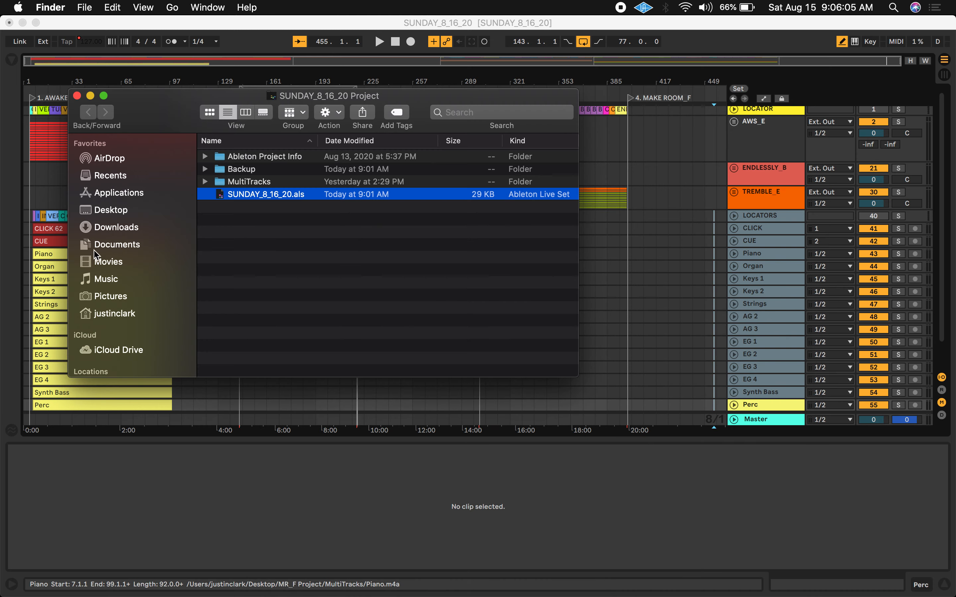
pyautogui.click(77, 96)
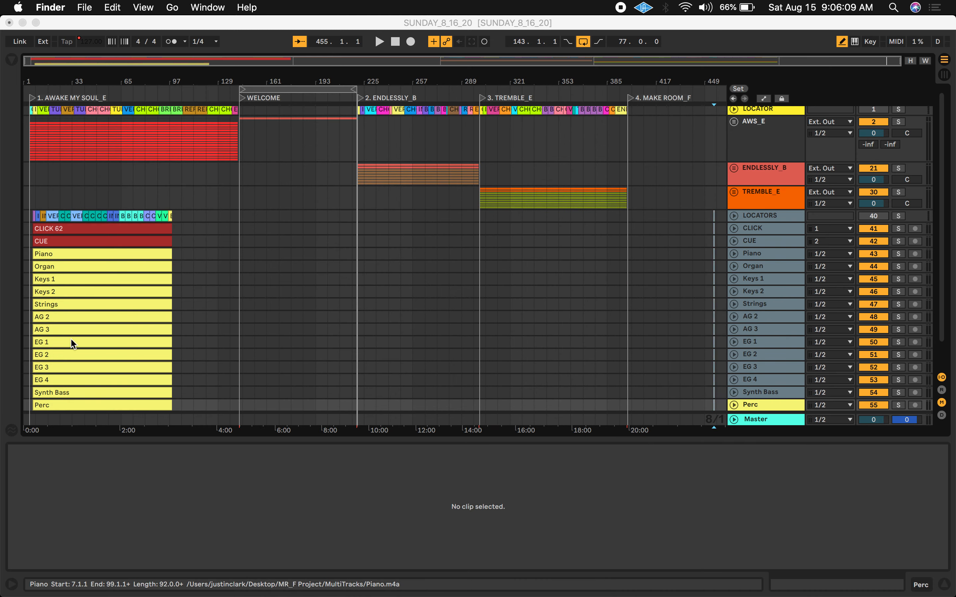
pyautogui.click(92, 107)
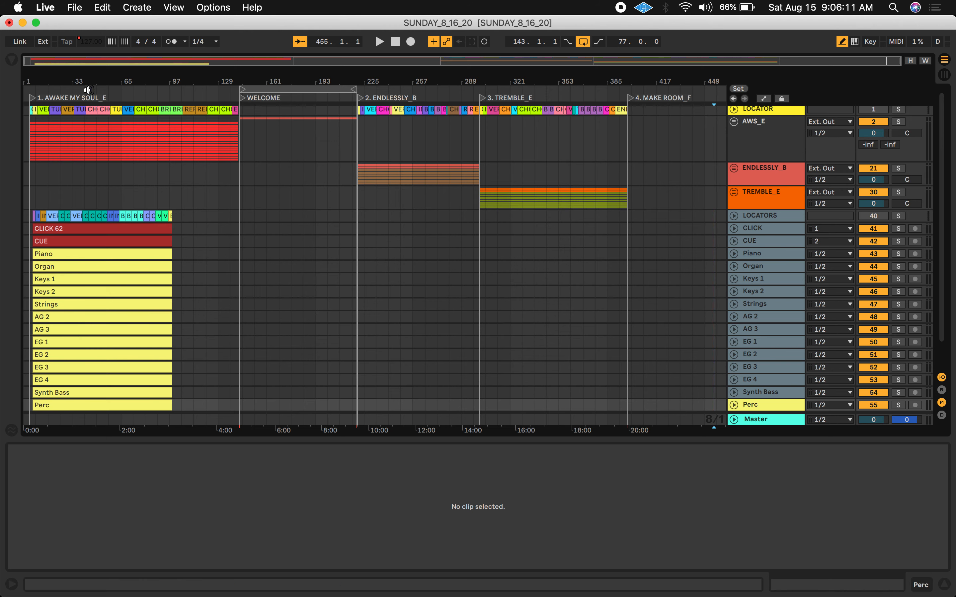
pyautogui.click(89, 93)
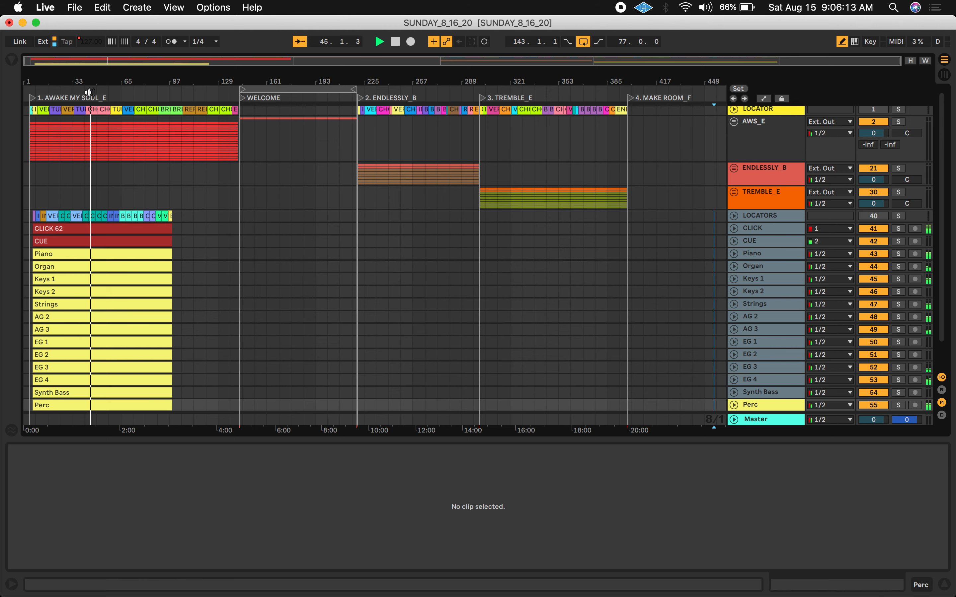
pyautogui.press('space')
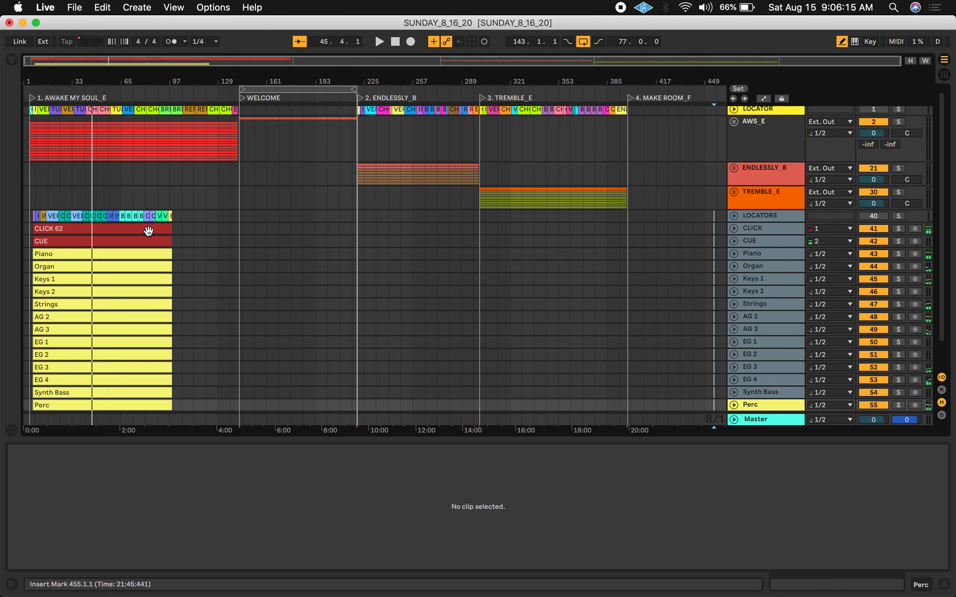
# Select all the imported MR_F clips and move them to the 4. MAKE ROOM_F locator near bar 399
pyautogui.moveTo(118, 75); pyautogui.dragTo(119, 75)
pyautogui.hscroll(-10, 118, 291)
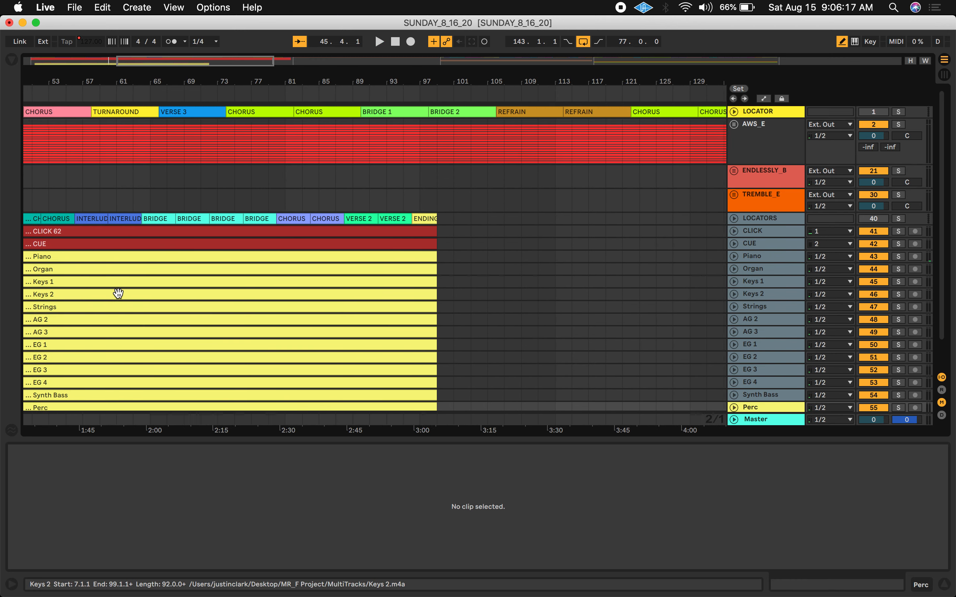
pyautogui.click(83, 218)
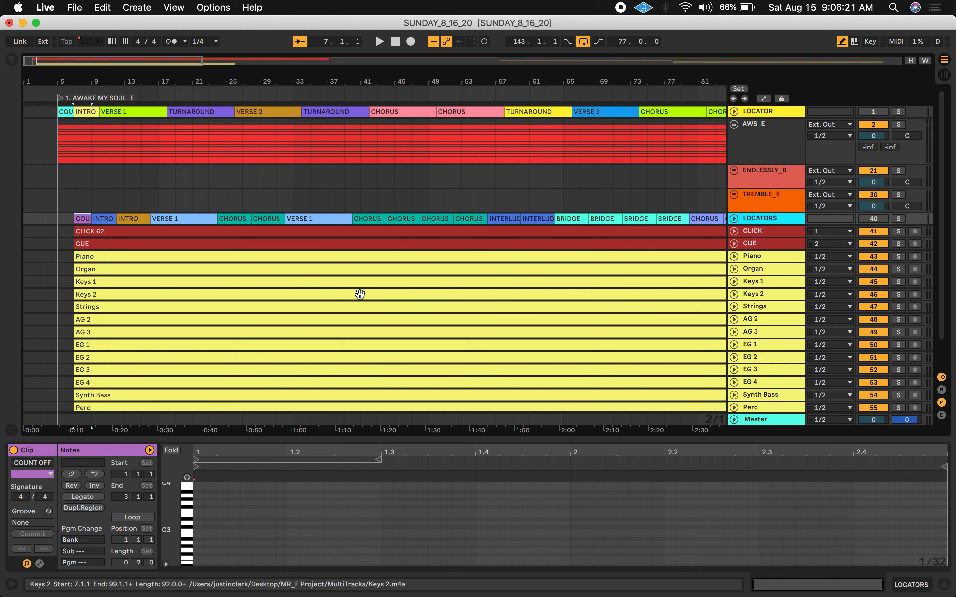
pyautogui.scroll(-2, 358, 294)
pyautogui.keyDown('shift'); pyautogui.click(558, 373); pyautogui.keyUp('shift')
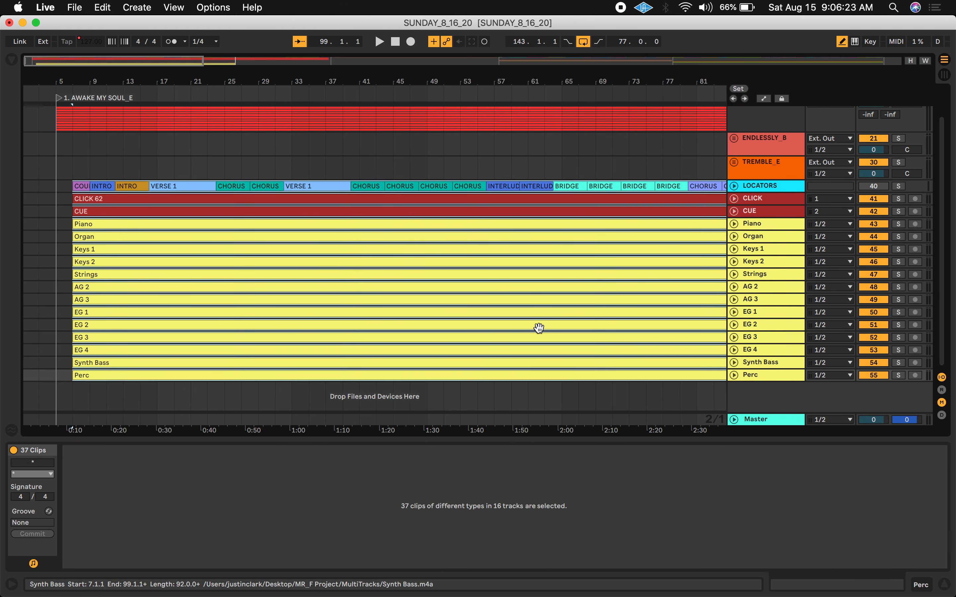
pyautogui.doubleClick(476, 79)
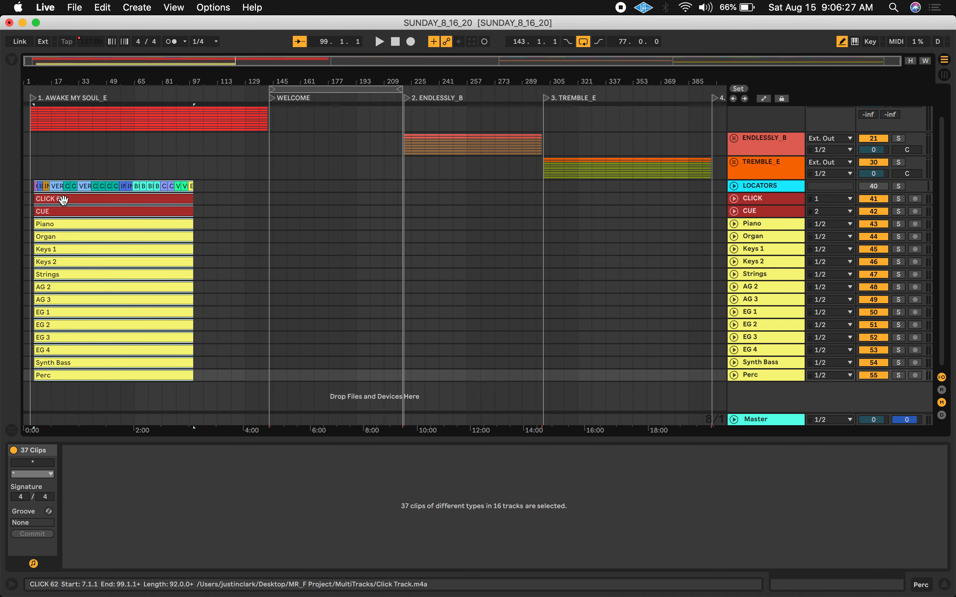
pyautogui.moveTo(63, 199); pyautogui.dragTo(611, 203)
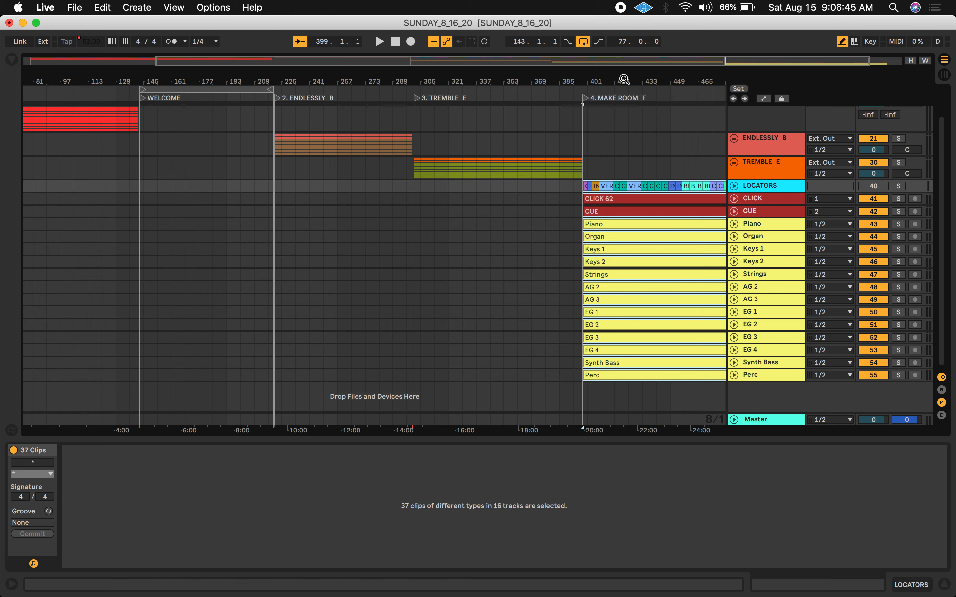
# Shift all 37 MR_F clips slightly earlier so the COUNT OFF clip starts at bar 398.3
pyautogui.moveTo(624, 79); pyautogui.dragTo(623, 134)
pyautogui.hscroll(-8, 283, 232)
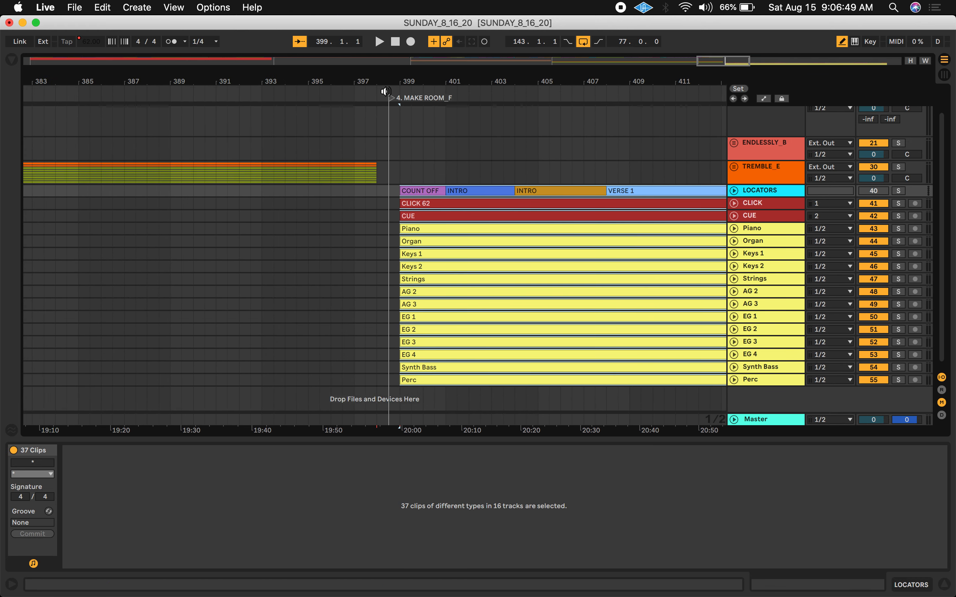
pyautogui.click(395, 101)
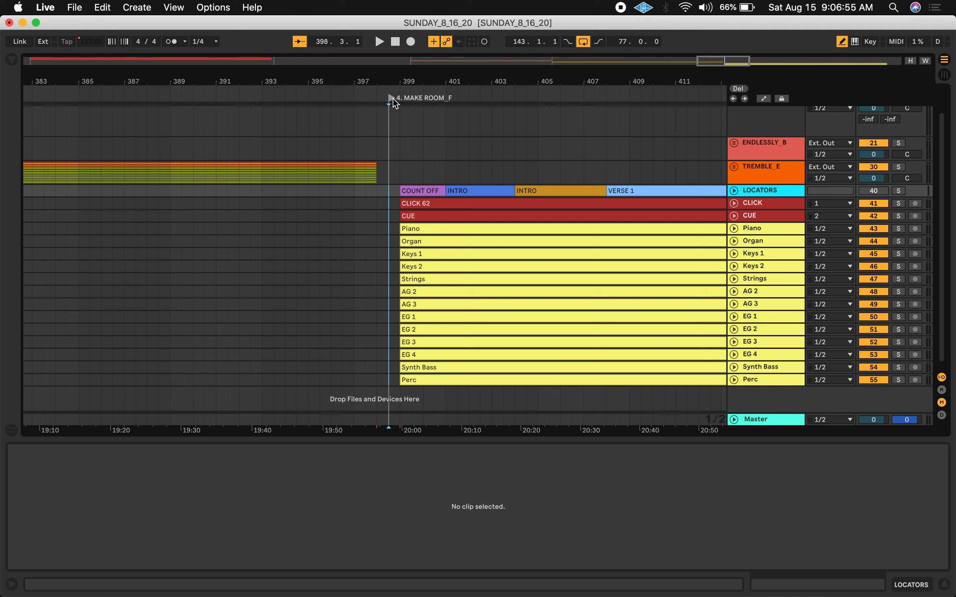
pyautogui.click(431, 191)
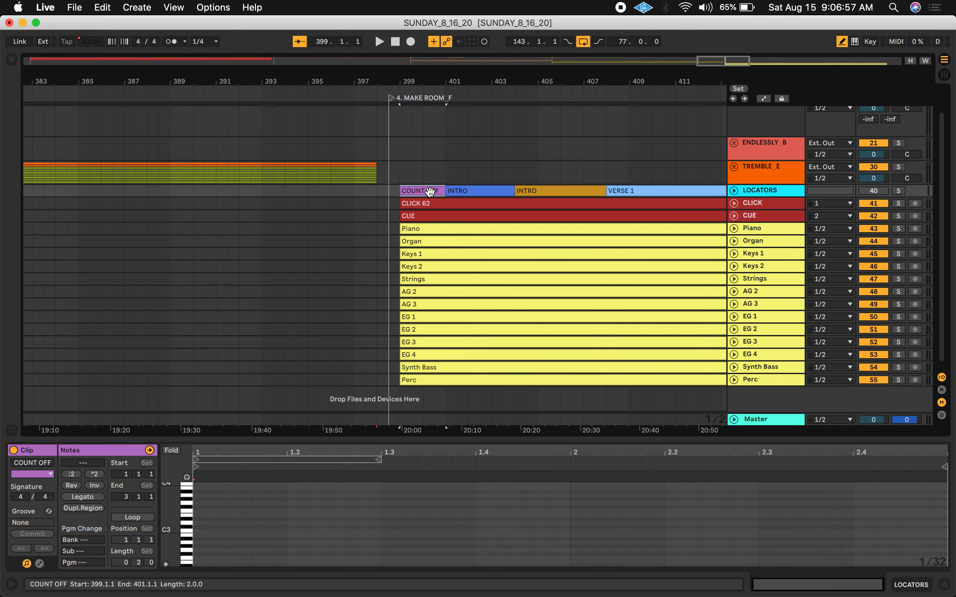
pyautogui.hscroll(3, 522, 228)
pyautogui.keyDown('shift'); pyautogui.click(530, 380); pyautogui.keyUp('shift')
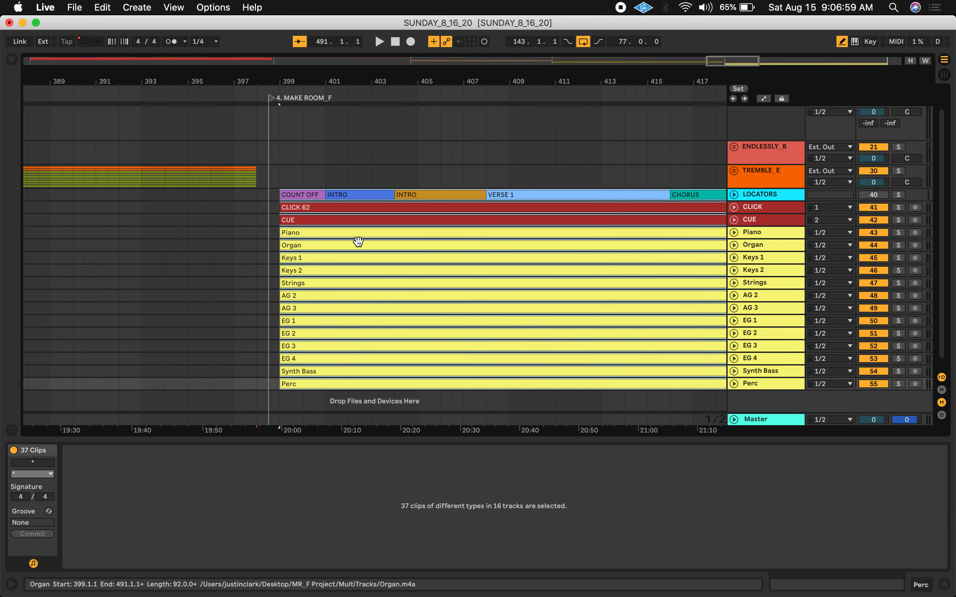
pyautogui.moveTo(295, 193); pyautogui.dragTo(287, 193)
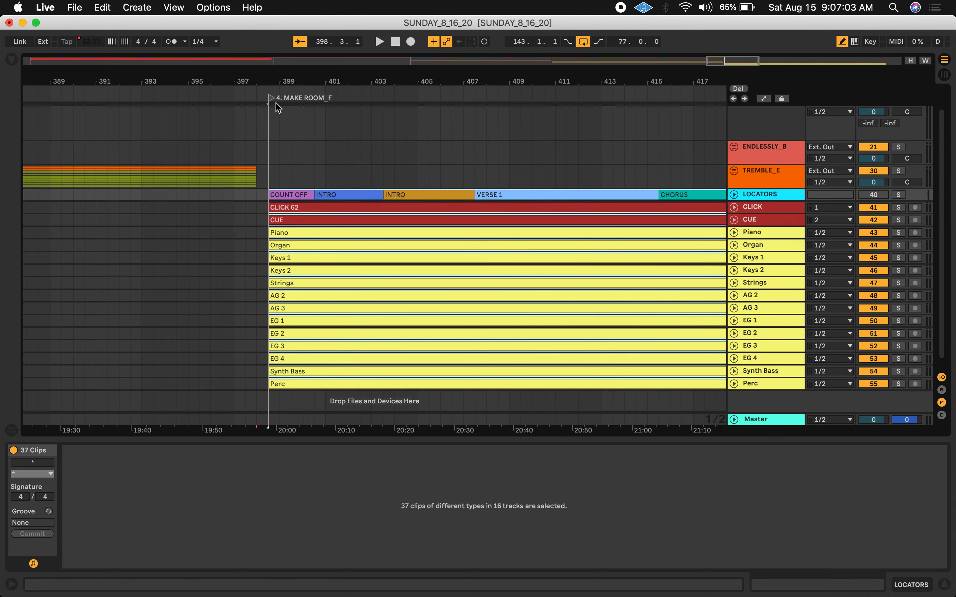
# Select the MR_F locator clips from COUNT OFF to ENDING and move them onto the main LOCATOR track
pyautogui.click(335, 245)
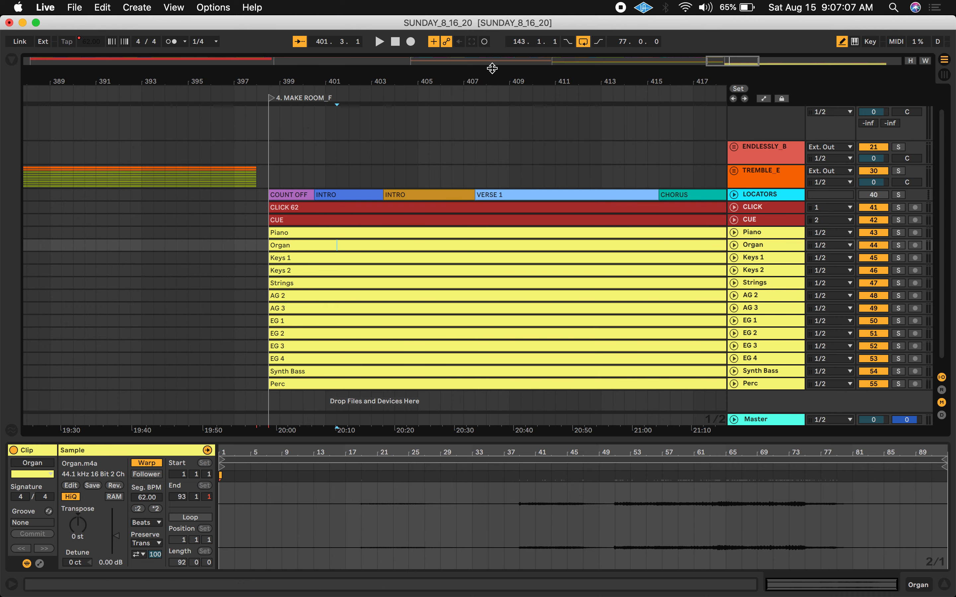
pyautogui.scroll(-6, 491, 80)
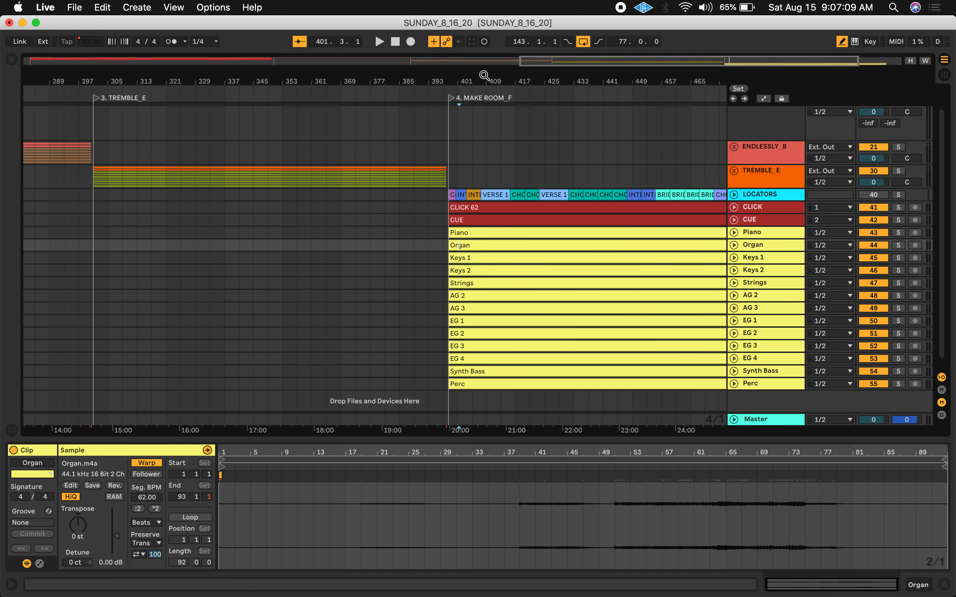
pyautogui.click(451, 195)
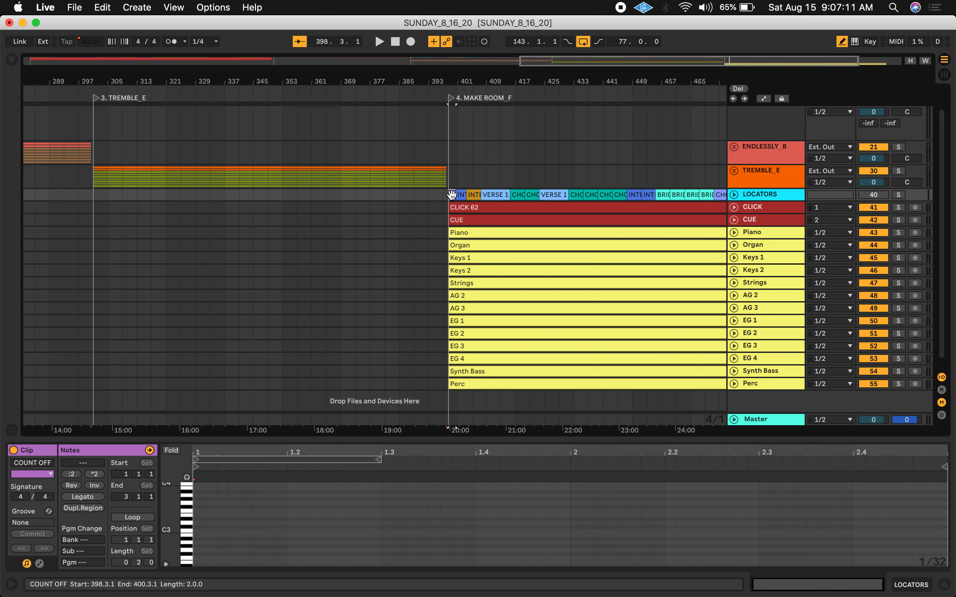
pyautogui.hscroll(3, 513, 197)
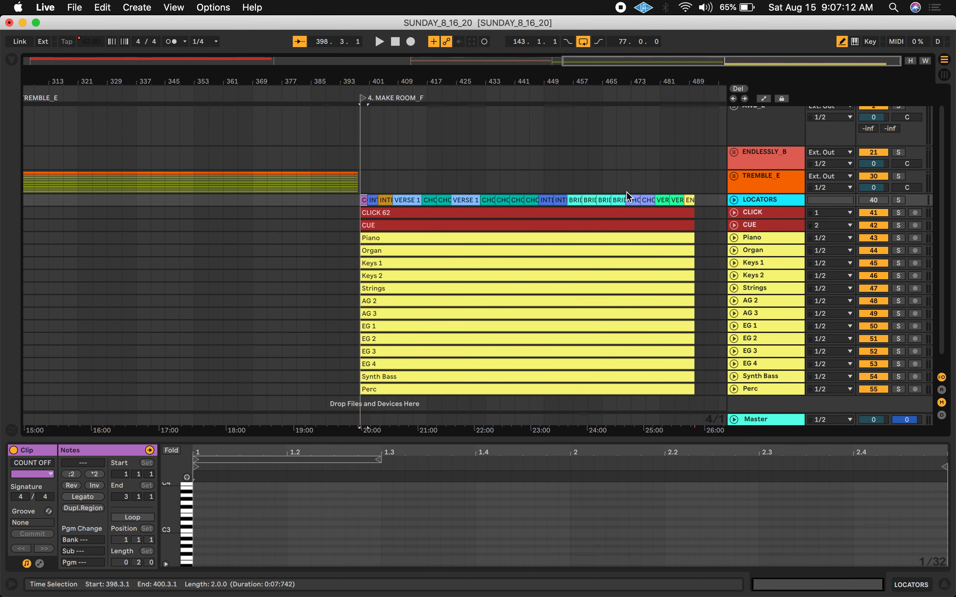
pyautogui.keyDown('shift'); pyautogui.click(690, 200); pyautogui.keyUp('shift')
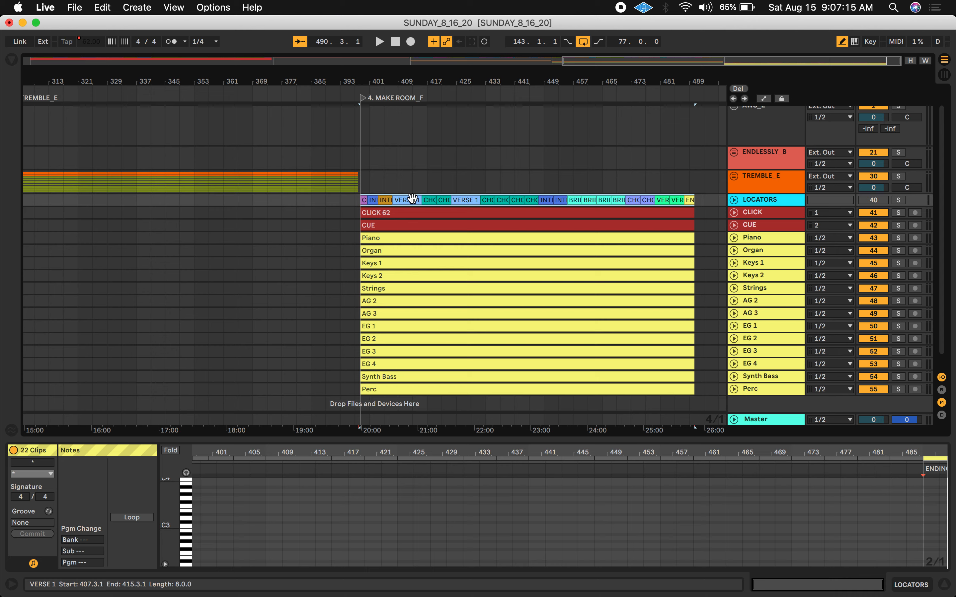
pyautogui.moveTo(412, 198); pyautogui.dragTo(414, 115)
# Delete the now-empty LOCATORS track
pyautogui.moveTo(385, 81); pyautogui.dragTo(385, 97)
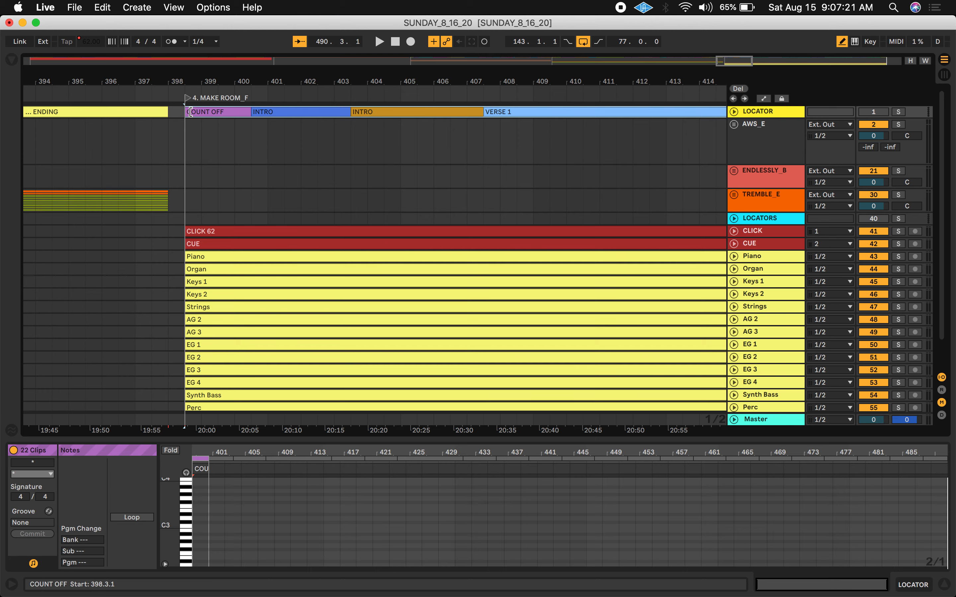
pyautogui.moveTo(249, 82); pyautogui.dragTo(380, 65)
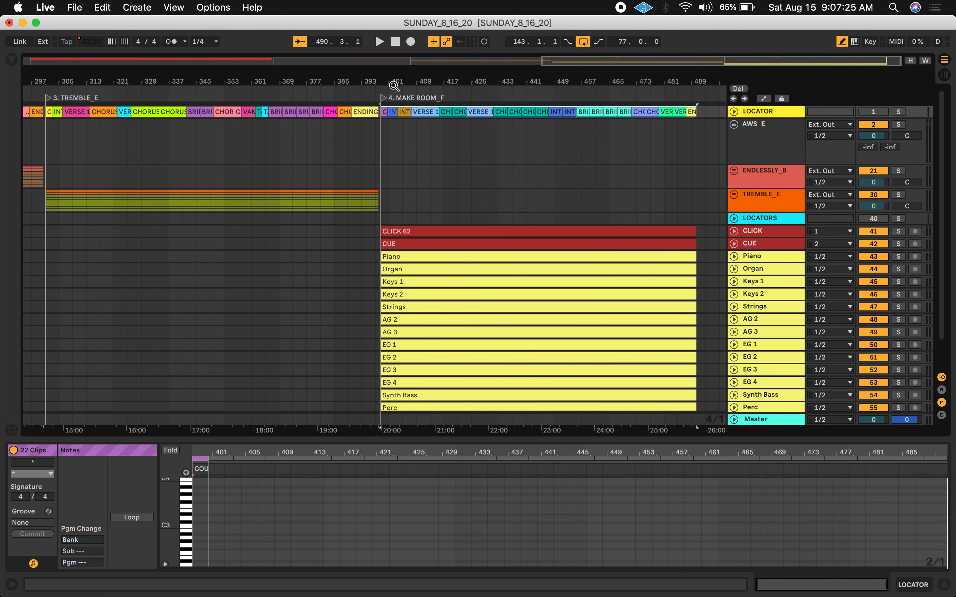
pyautogui.click(777, 222)
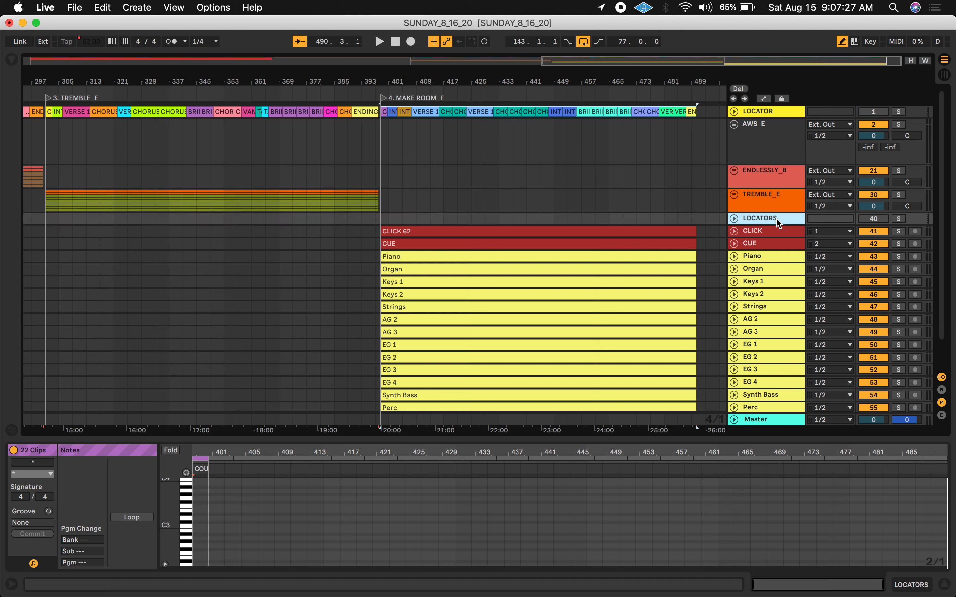
pyautogui.press('Delete')
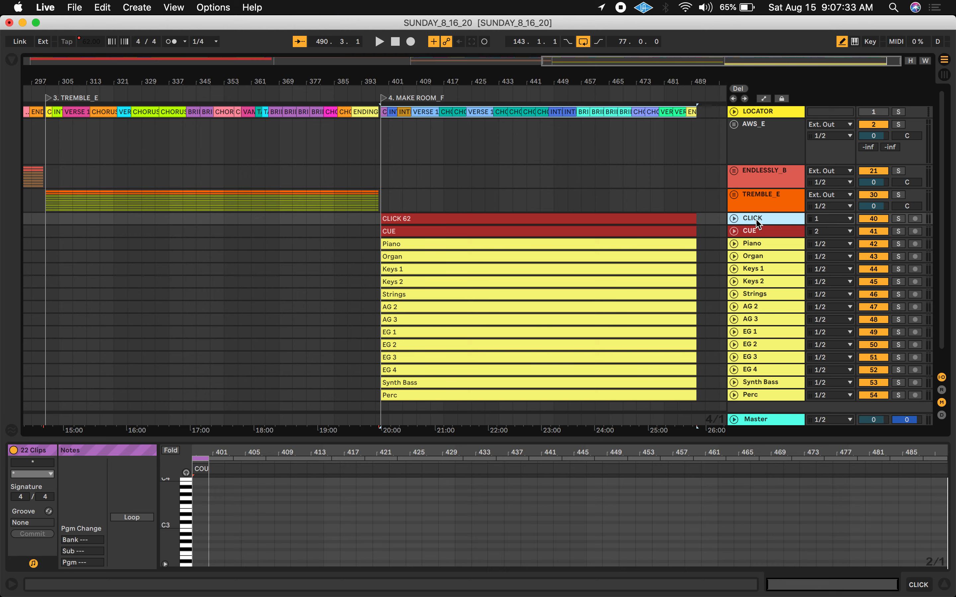
# Group the MR_F tracks from CLICK to Perc and name the group MAKE ROOM_F
pyautogui.scroll(-1, 758, 223)
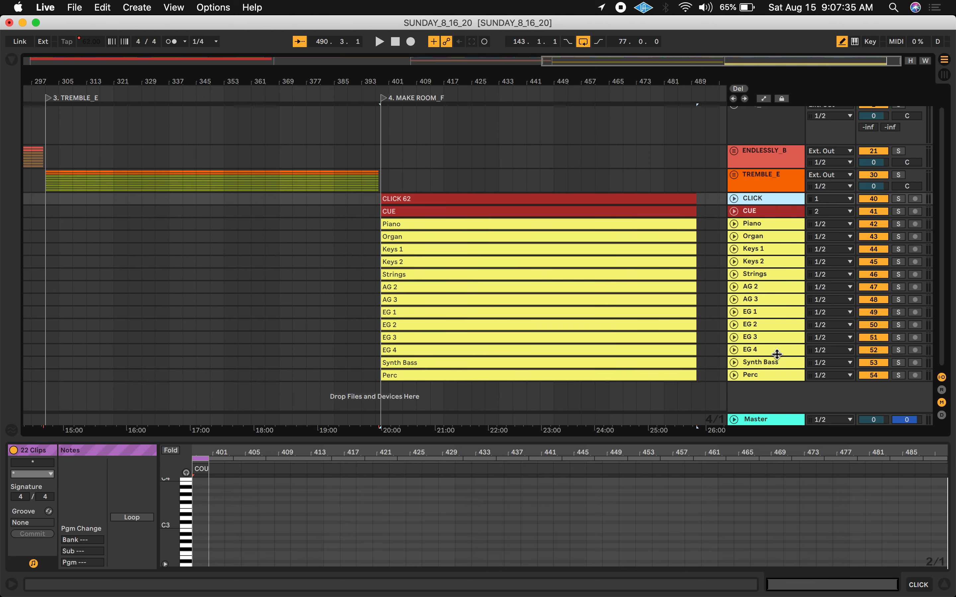
pyautogui.keyDown('shift'); pyautogui.click(776, 377); pyautogui.keyUp('shift')
pyautogui.rightClick(776, 225)
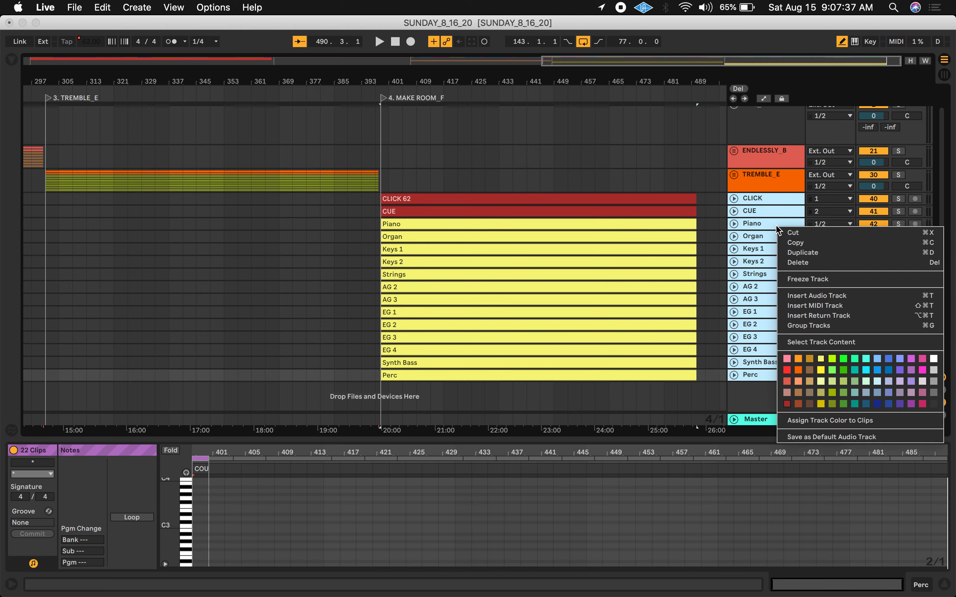
pyautogui.click(802, 326)
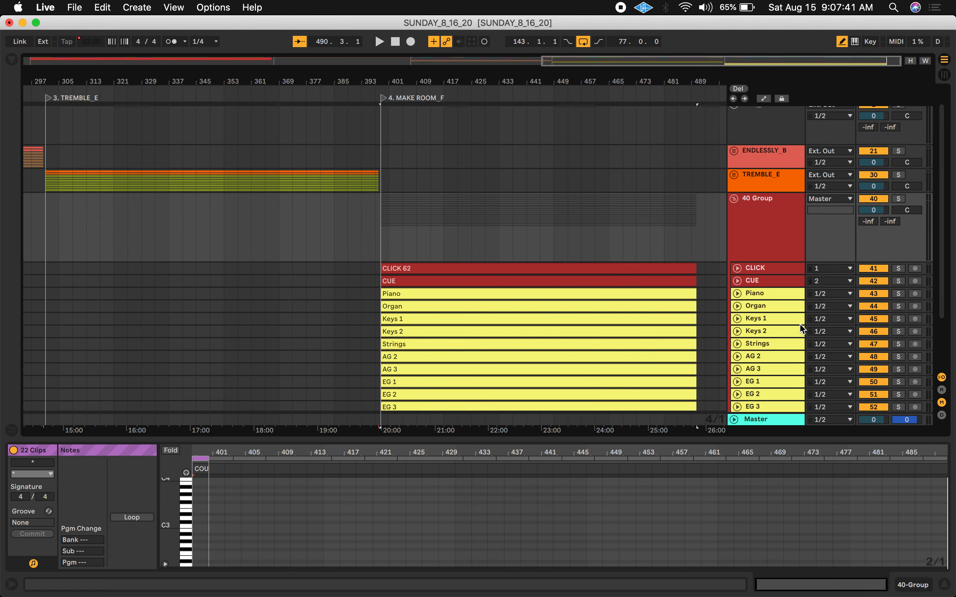
pyautogui.click(770, 203)
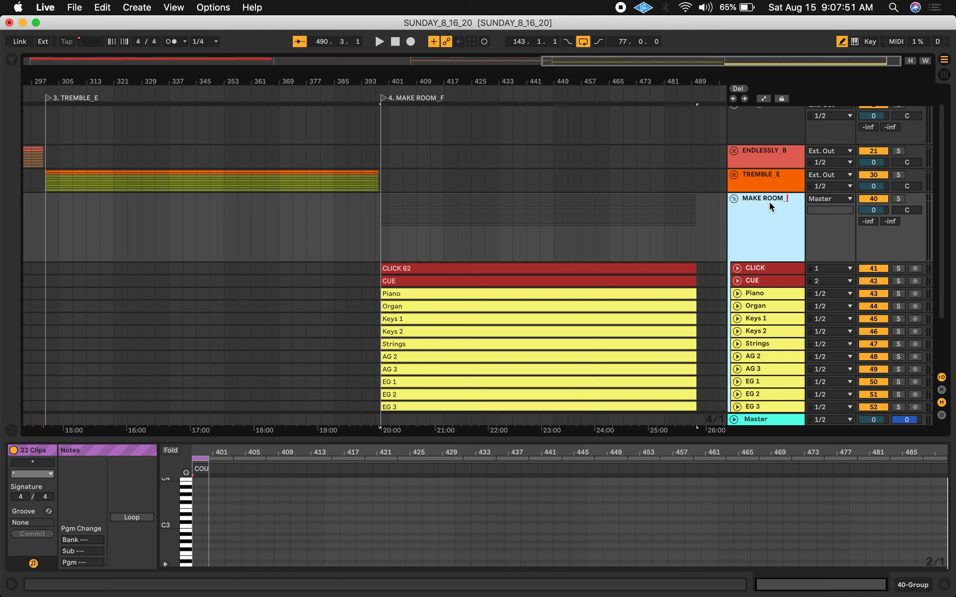
pyautogui.write('F')
pyautogui.press('Return')
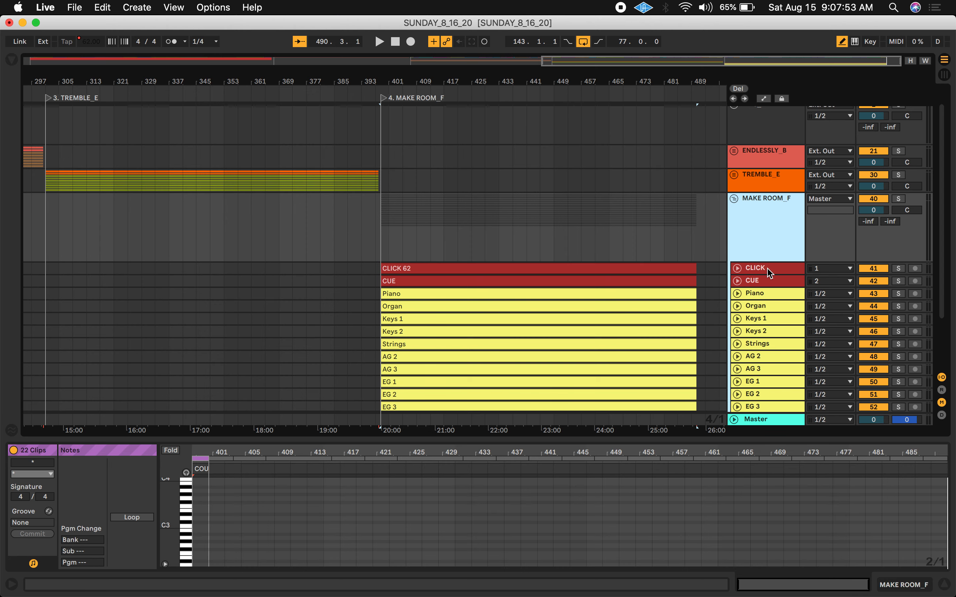
# Set the MAKE ROOM_F group's output routing to Ext. Out
pyautogui.scroll(-2, 769, 271)
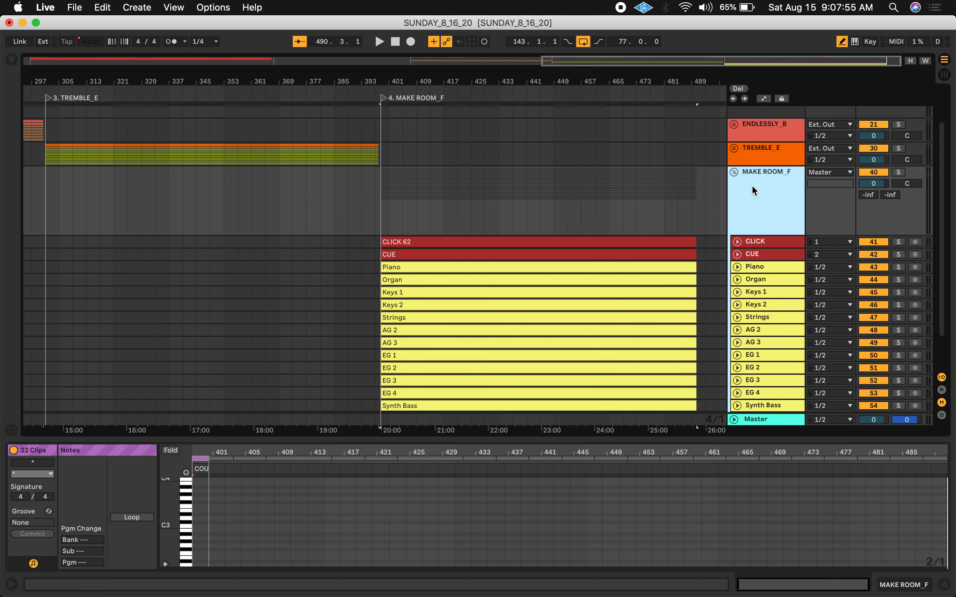
pyautogui.scroll(-2, 753, 187)
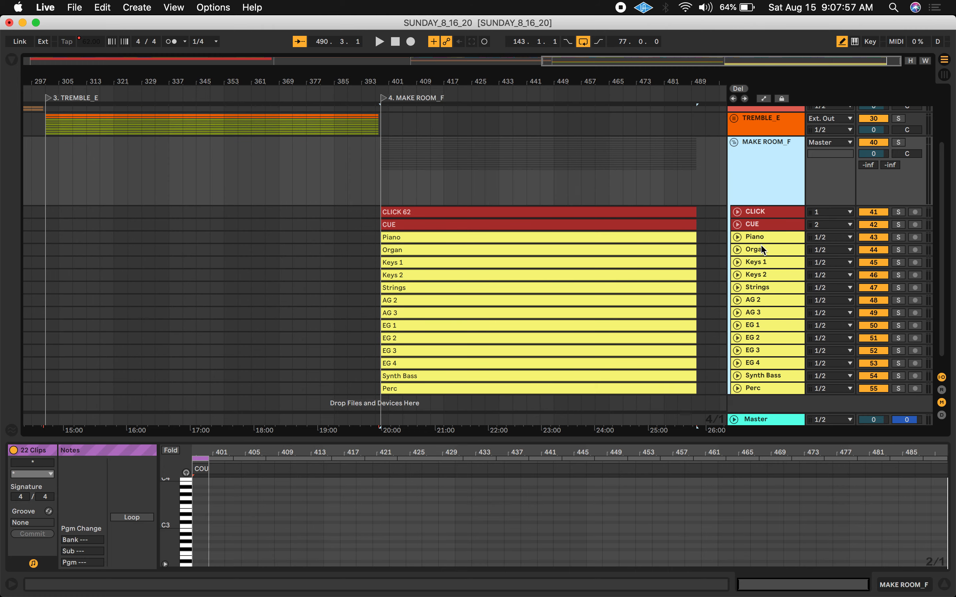
pyautogui.scroll(-1, 765, 350)
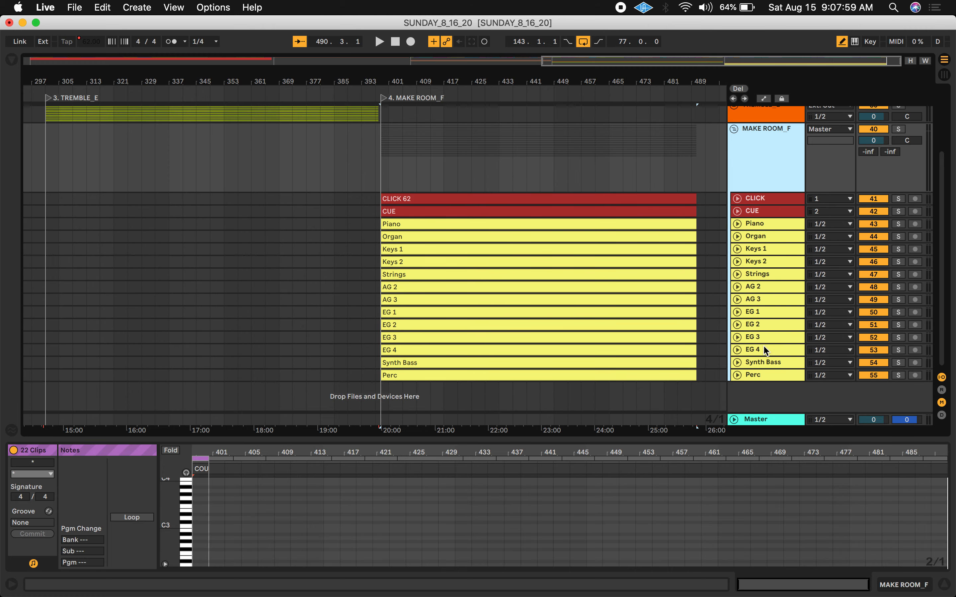
pyautogui.click(765, 378)
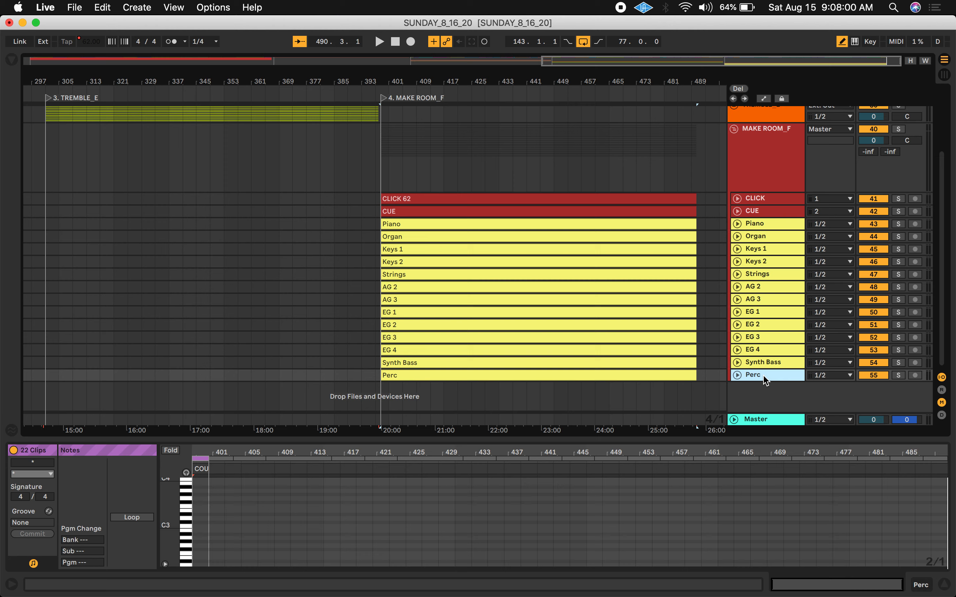
pyautogui.click(591, 249)
pyautogui.scroll(4, 786, 192)
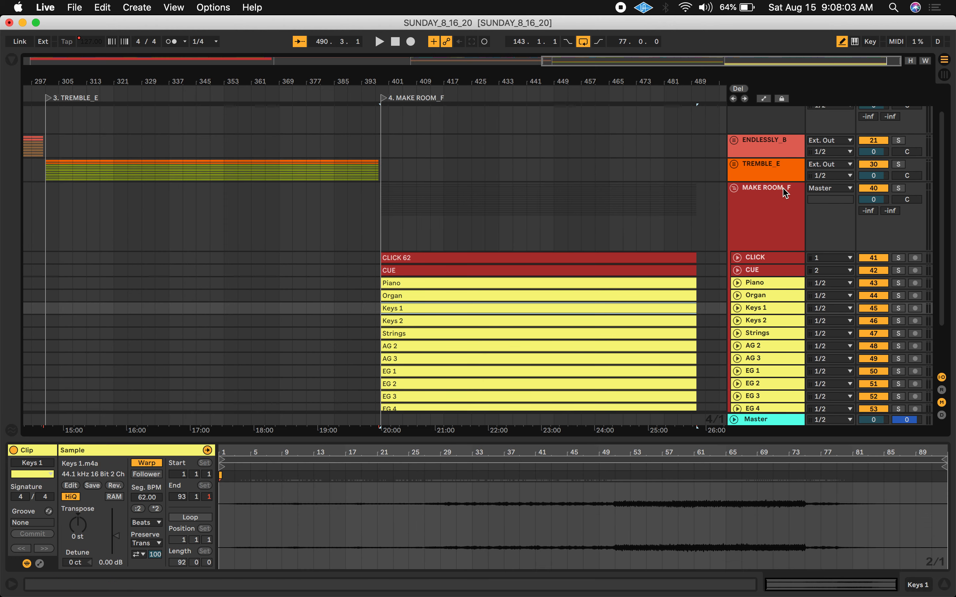
pyautogui.click(849, 188)
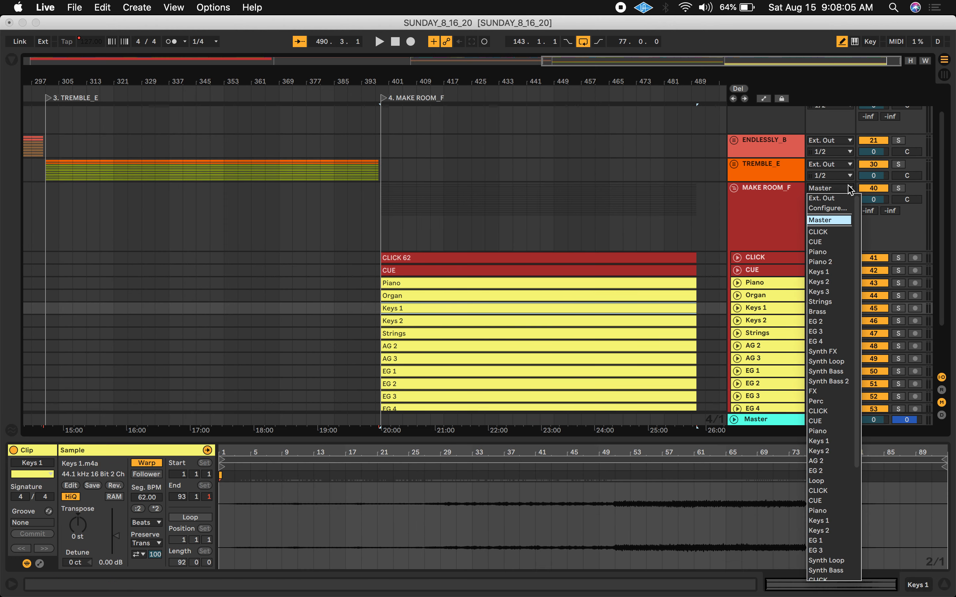
pyautogui.click(833, 198)
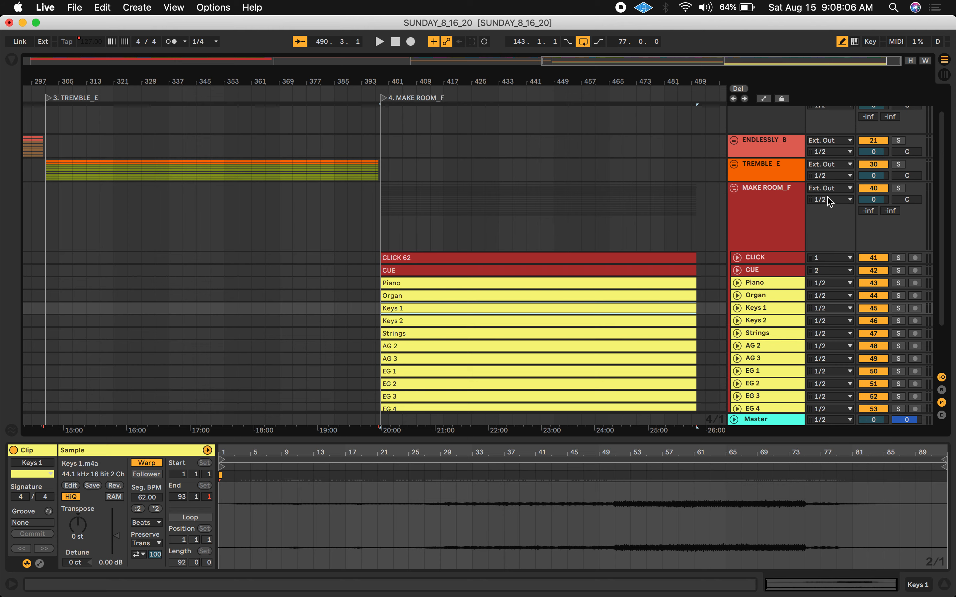
# Review the individual tracks inside the MAKE ROOM_F group
pyautogui.click(730, 209)
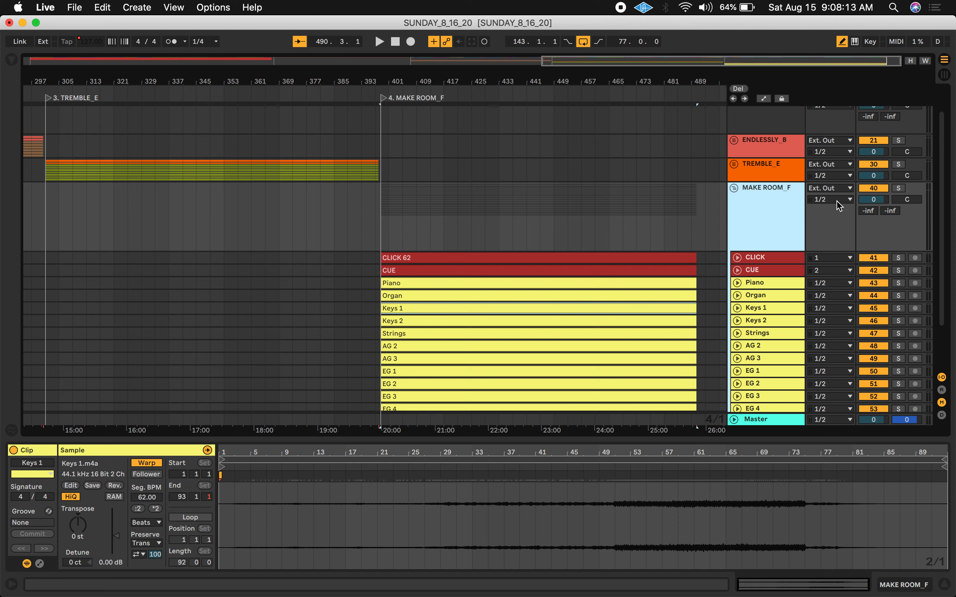
pyautogui.click(762, 284)
pyautogui.click(761, 296)
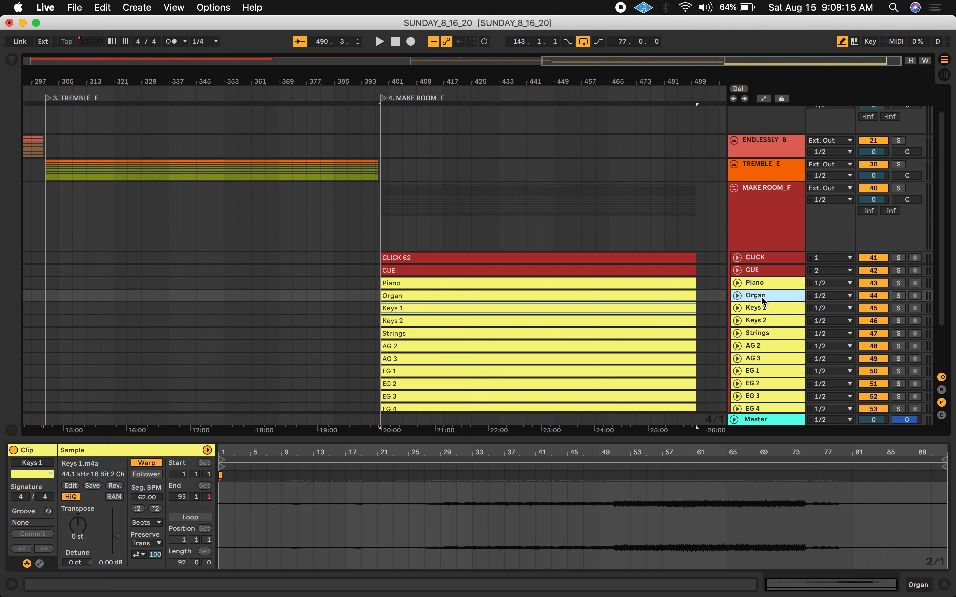
pyautogui.click(761, 309)
pyautogui.click(761, 346)
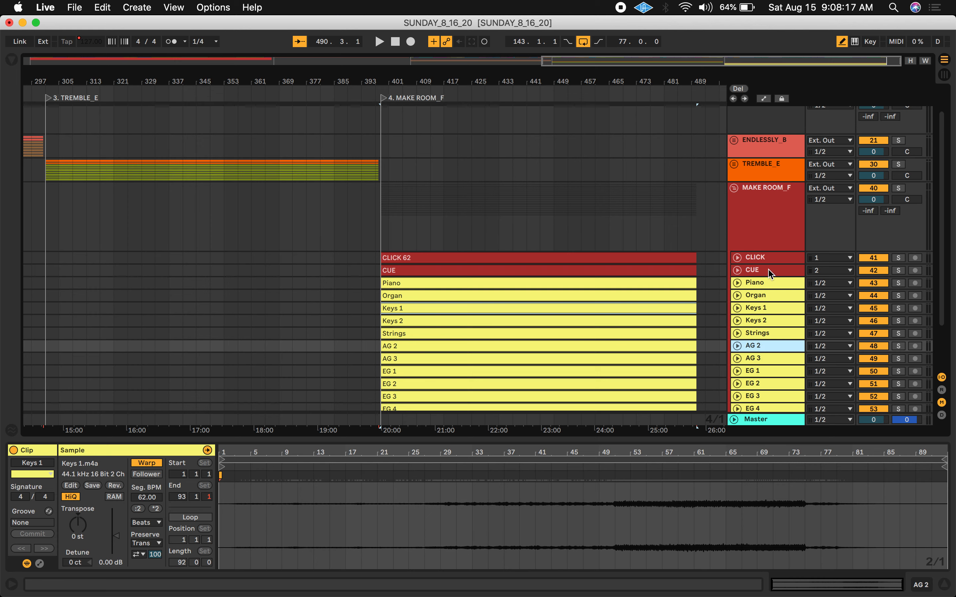
pyautogui.click(764, 260)
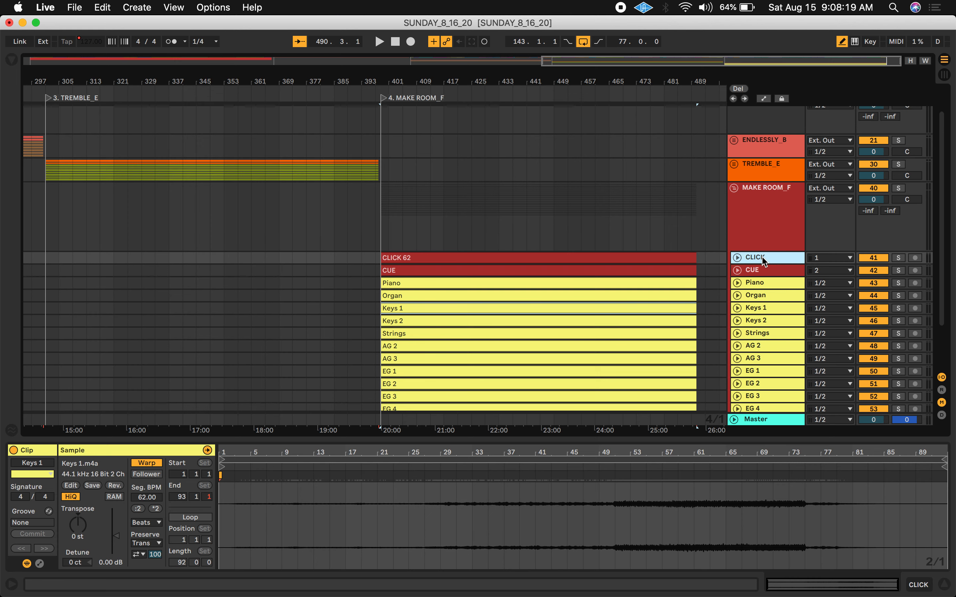
# Examine the output routing of the CLICK, CUE and MAKE ROOM_F group tracks
pyautogui.click(764, 271)
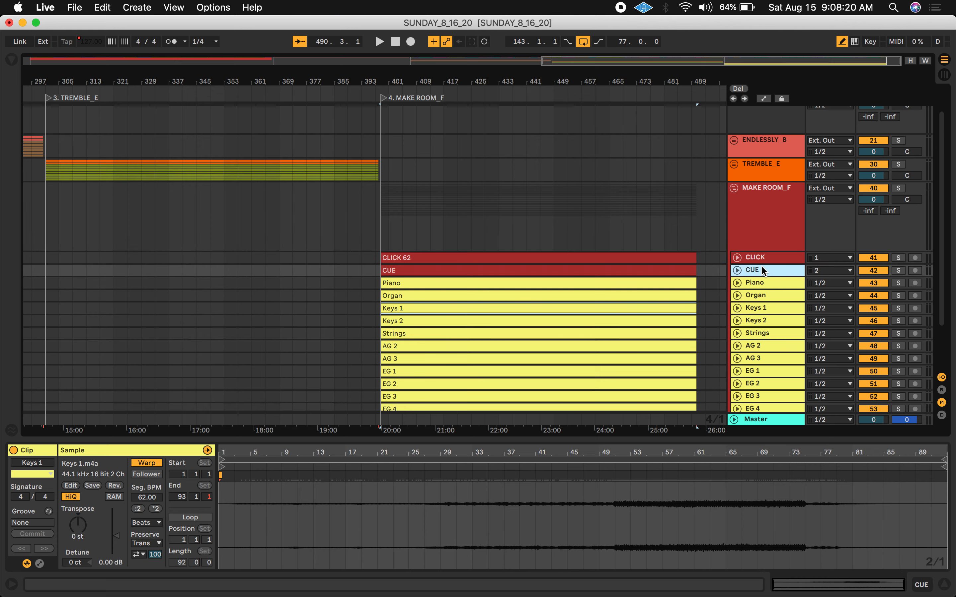
pyautogui.click(768, 200)
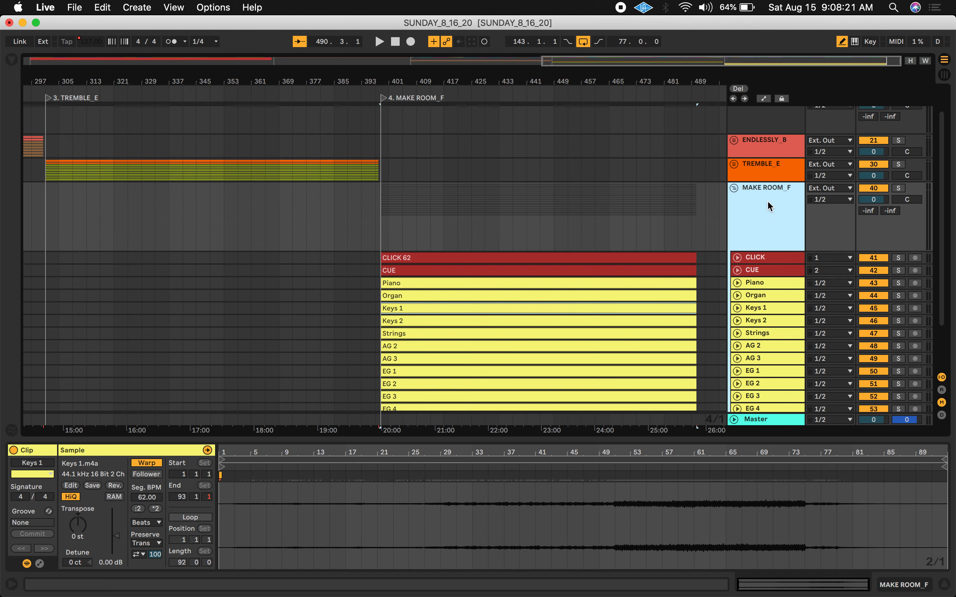
pyautogui.click(825, 203)
pyautogui.click(757, 215)
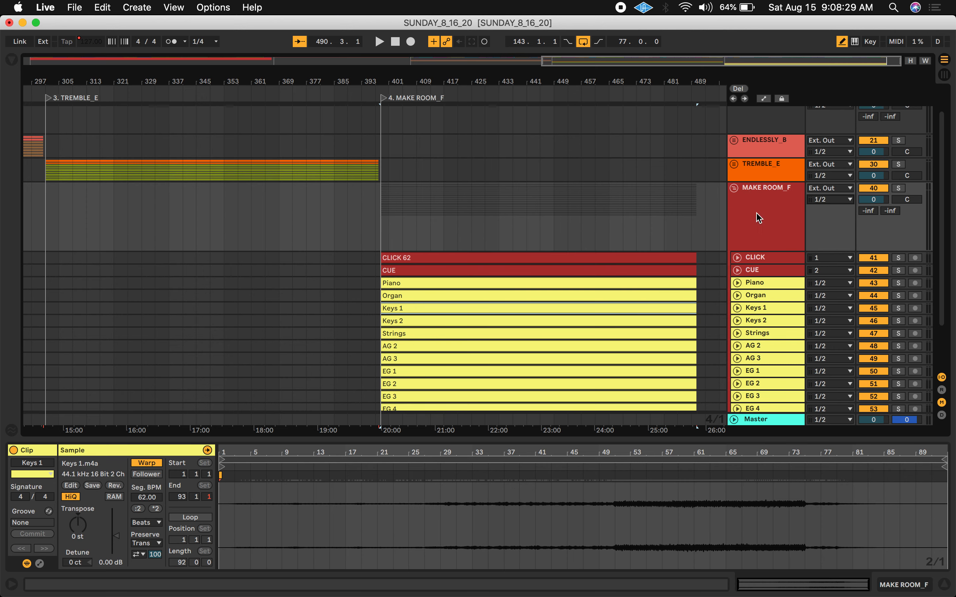
pyautogui.scroll(-3, 783, 361)
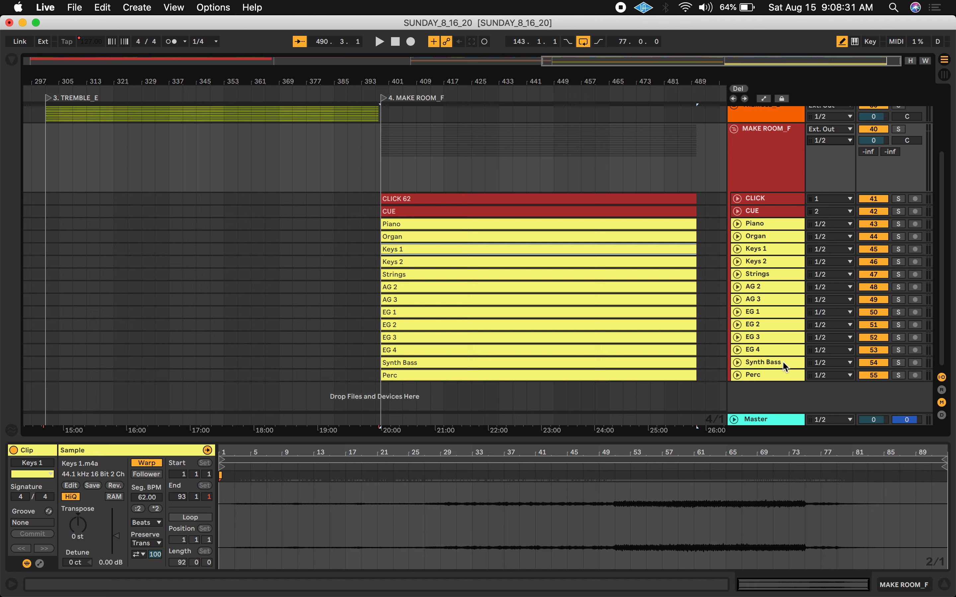
pyautogui.click(734, 419)
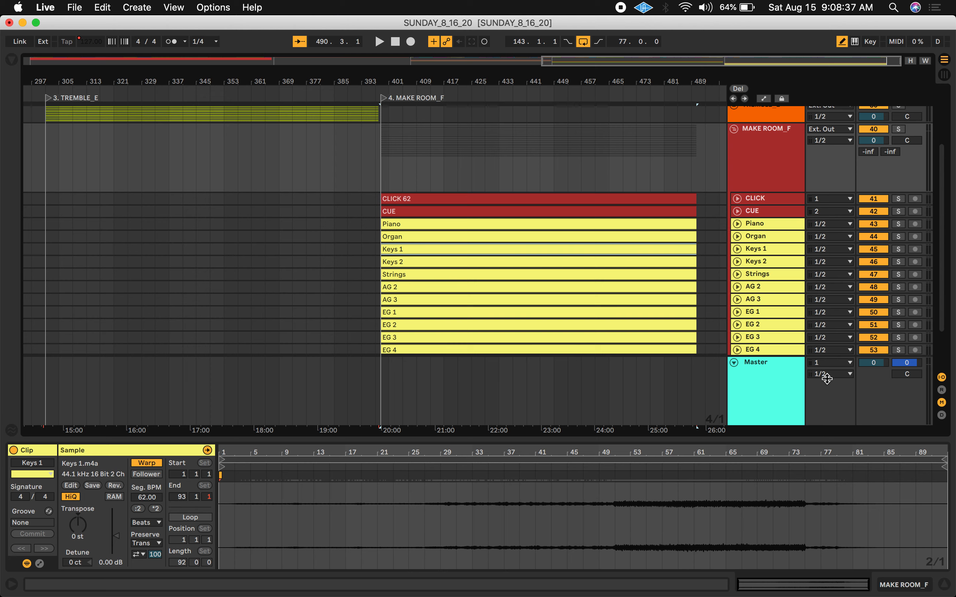
pyautogui.click(734, 363)
pyautogui.scroll(4, 781, 228)
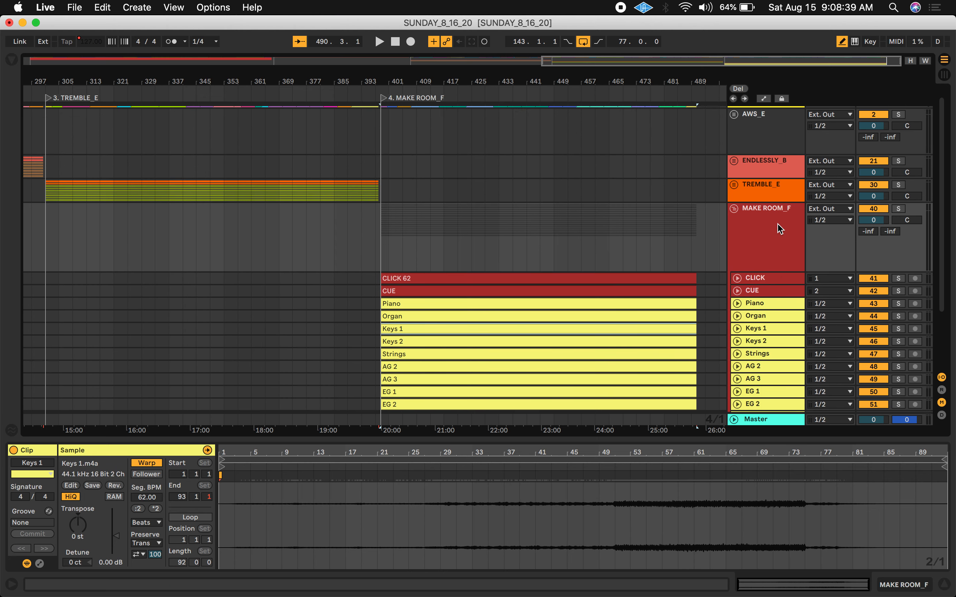
# Inspect the CLICK 62 and Perc clips inside the group in the clip view
pyautogui.click(482, 282)
pyautogui.scroll(-3, 371, 218)
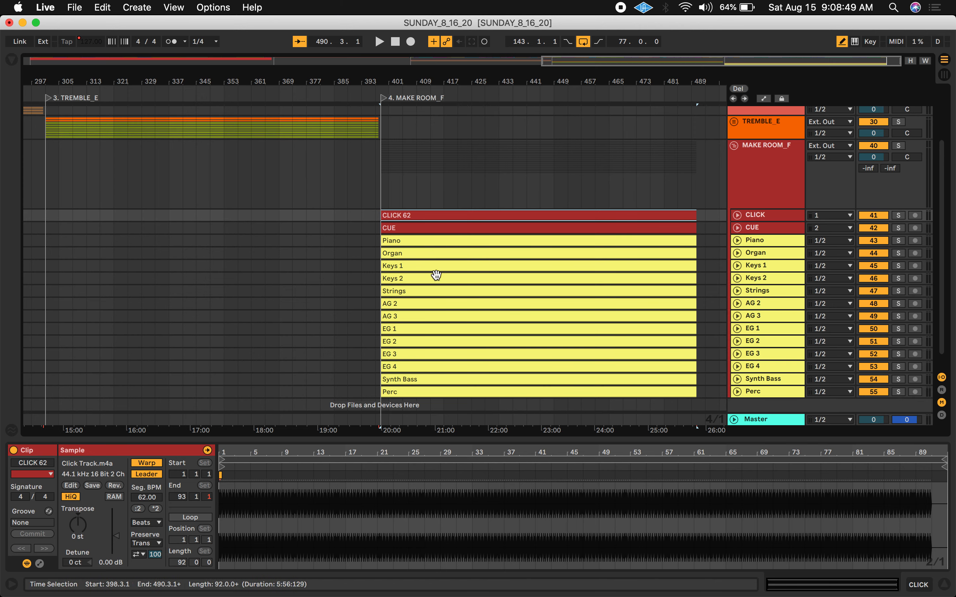
pyautogui.scroll(-1, 446, 330)
pyautogui.click(447, 375)
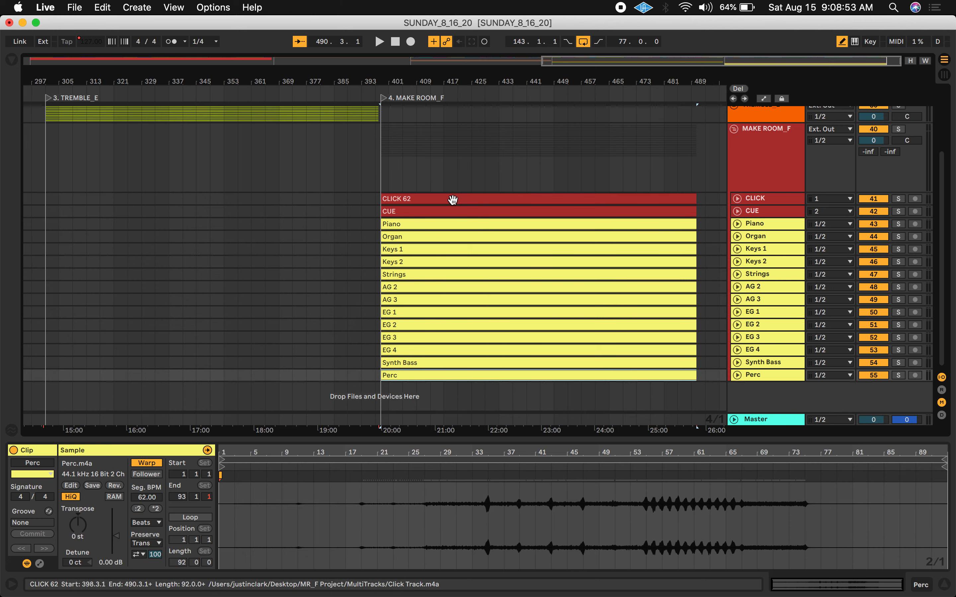
# Collapse the MAKE ROOM_F group track
pyautogui.scroll(5, 453, 199)
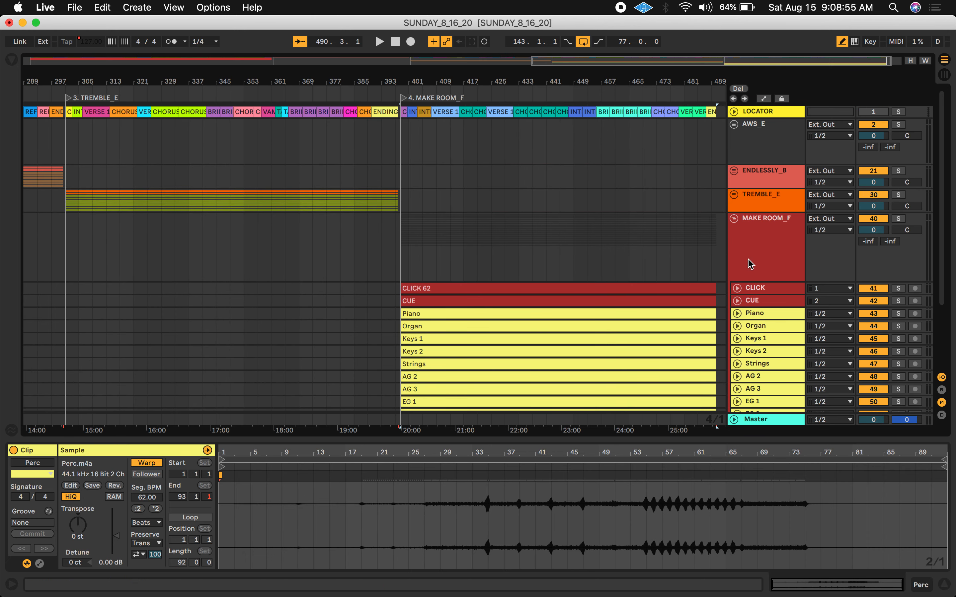
pyautogui.click(735, 220)
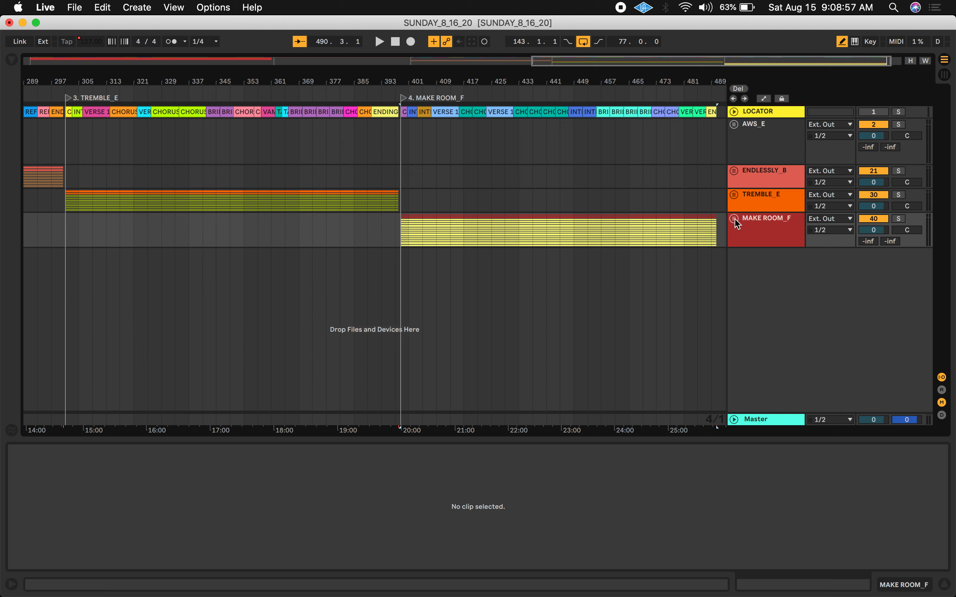